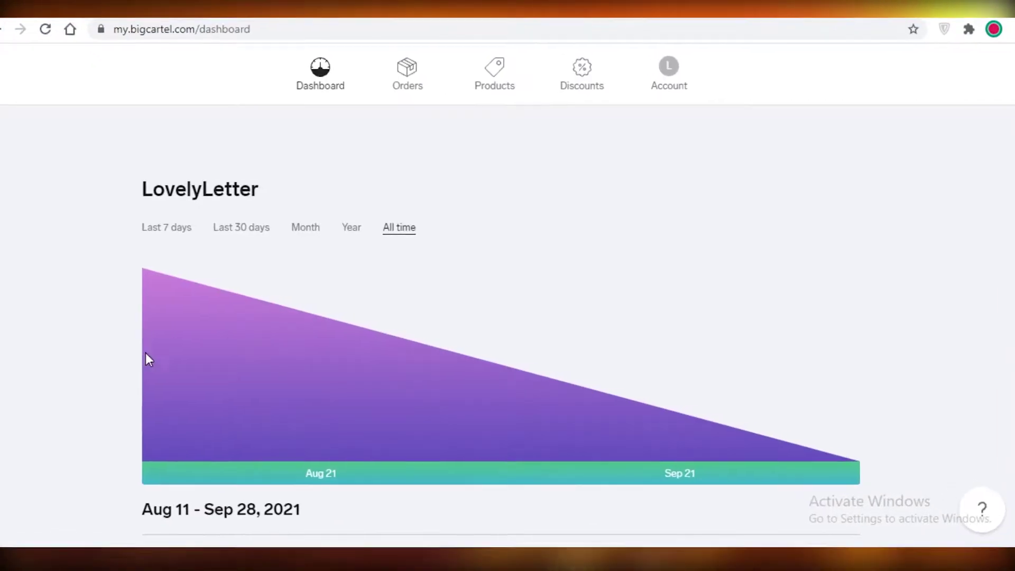
Step: Scroll up and down through the LovelyLetter dashboard stats
scroll(145, 353, down, 5)
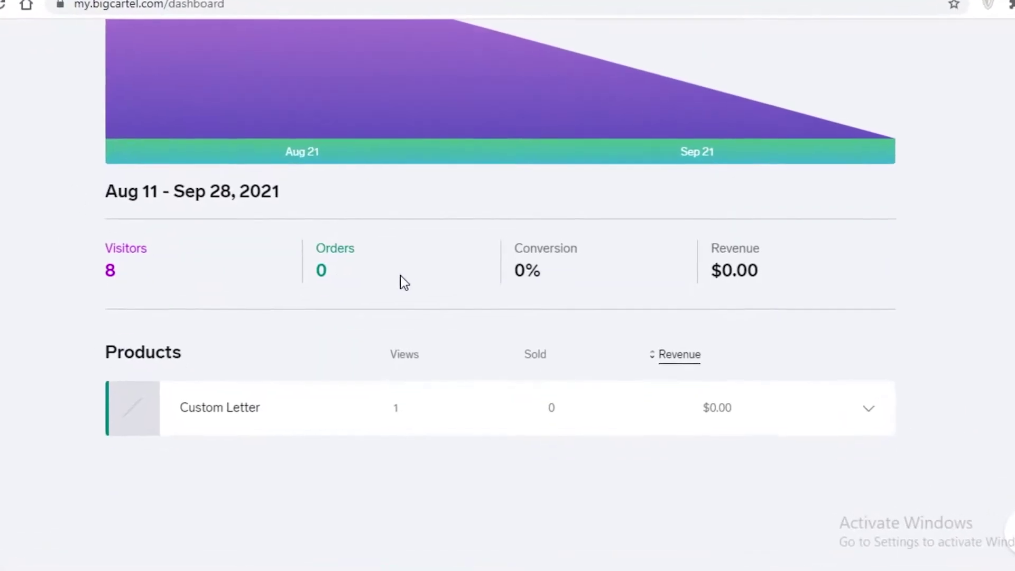
scroll(399, 281, up, 4)
scroll(293, 245, up, 2)
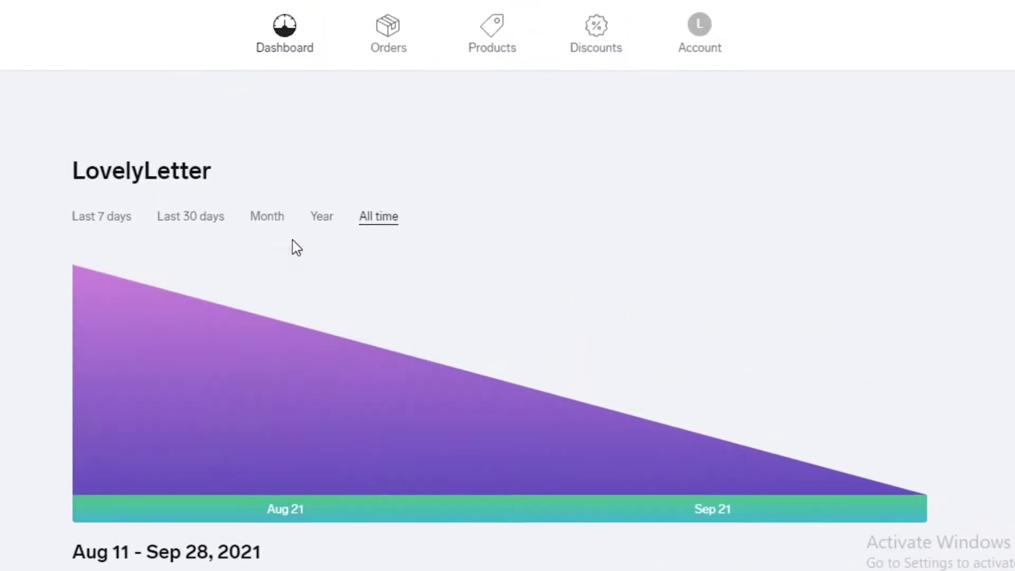
scroll(311, 355, down, 5)
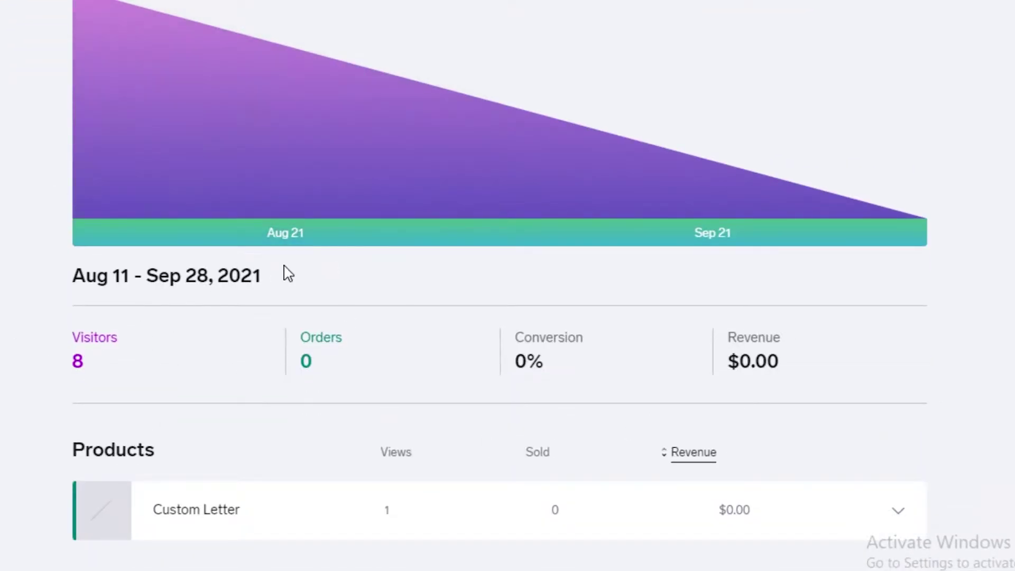
scroll(289, 273, up, 3)
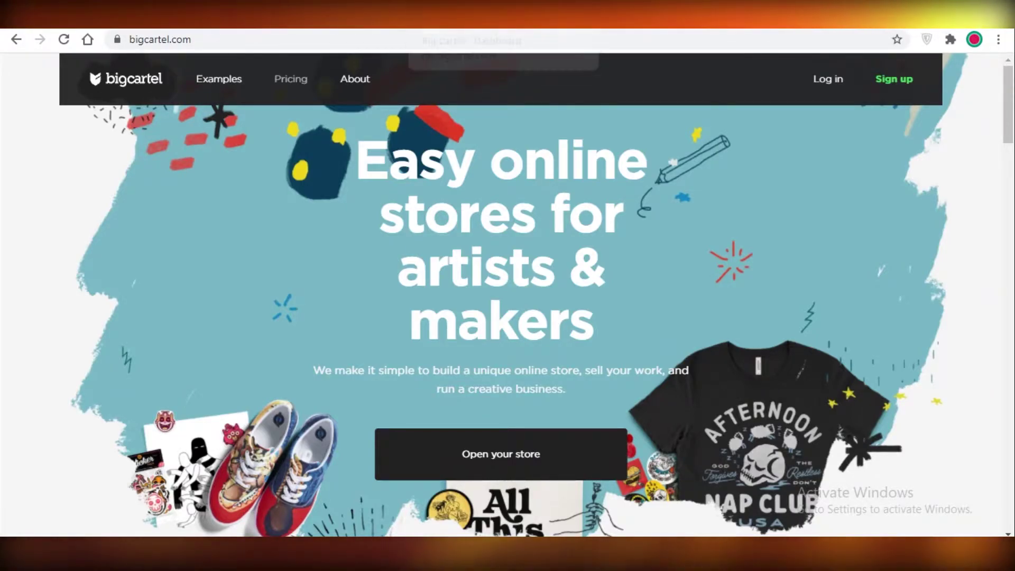
Step: View the store pricing plans and choose to sign up for the free plan
click(881, 84)
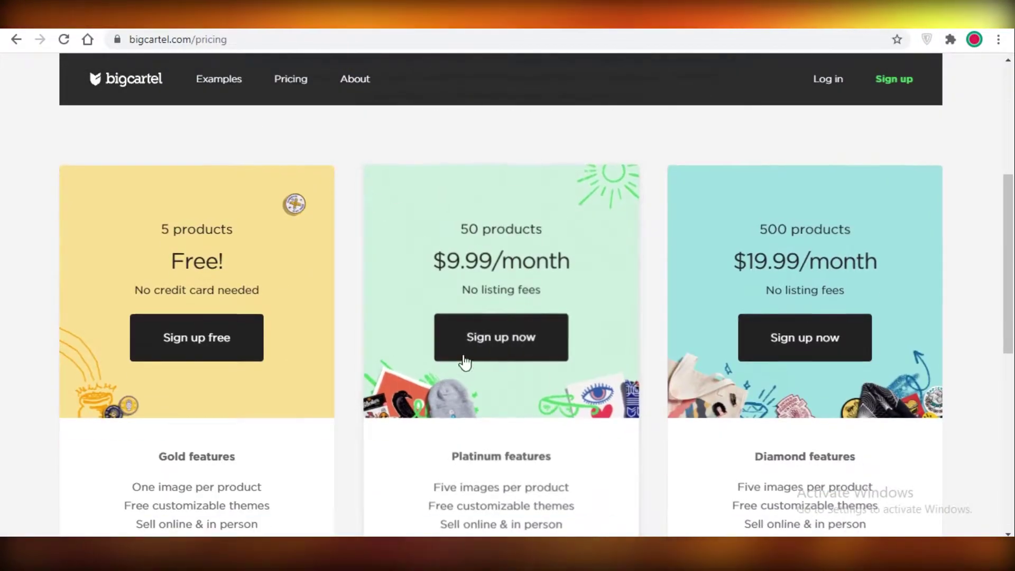
scroll(356, 288, up, 6)
scroll(268, 332, down, 4)
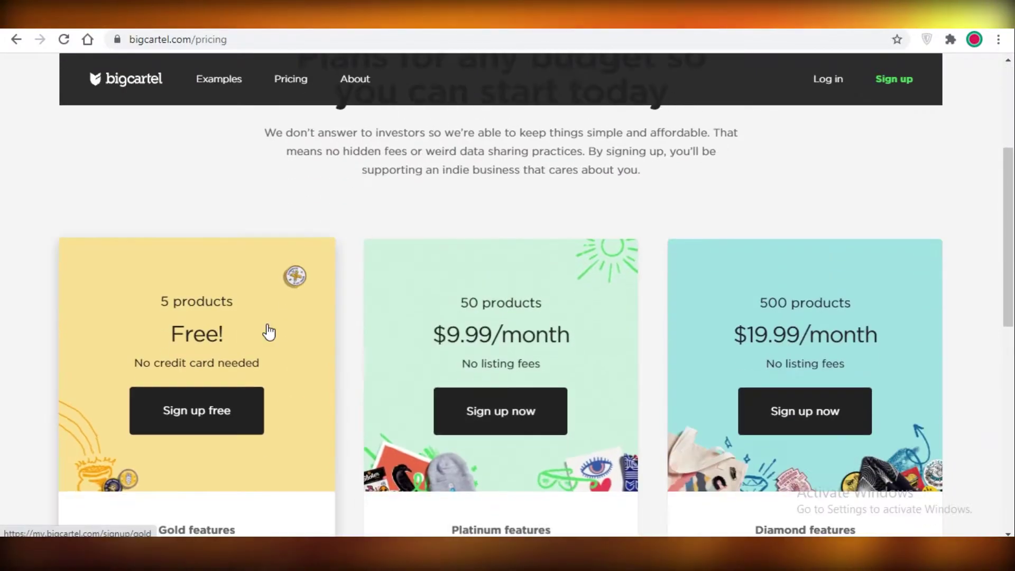
click(173, 430)
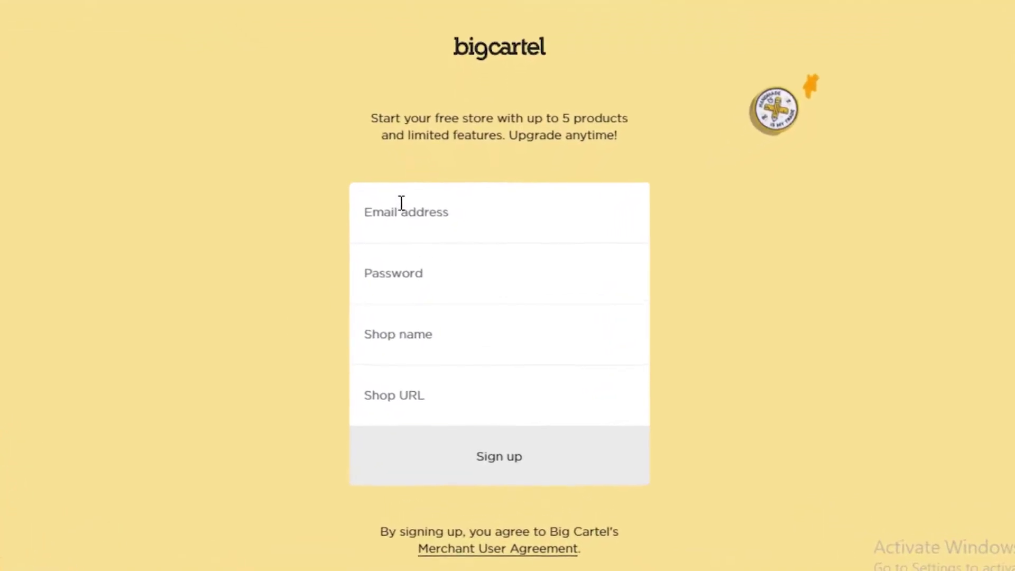
Step: Fill in the account e-mail and accept the saved e-mail and password suggestion
click(401, 207)
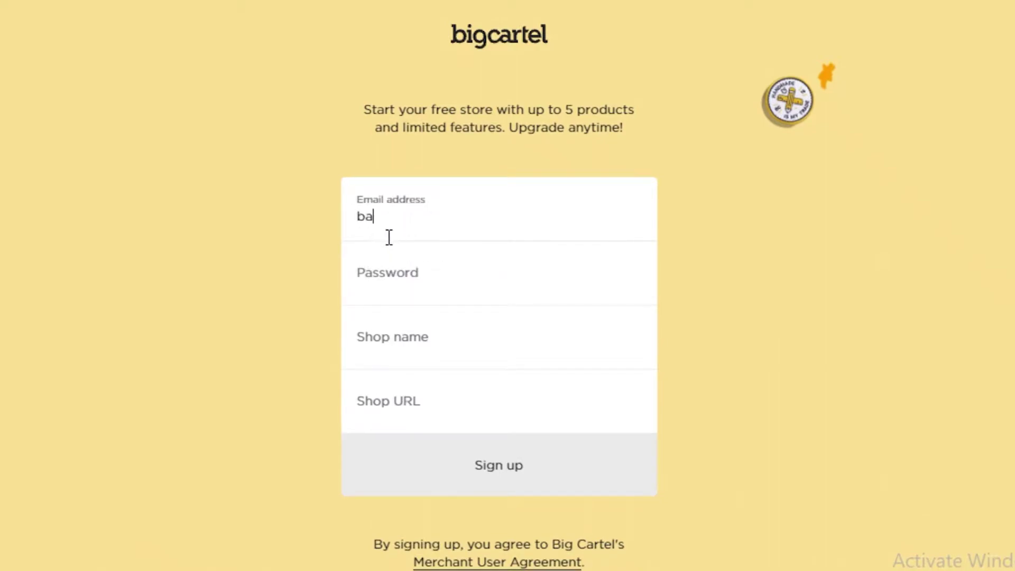
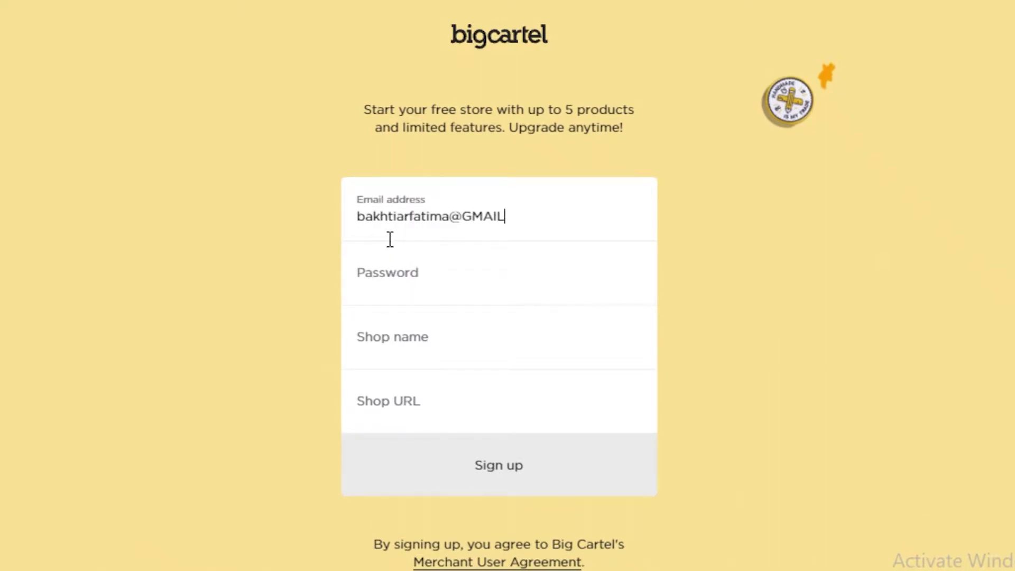
click(389, 259)
Step: Enter the shop name 'MugsCustomLover' and create the store account
click(386, 365)
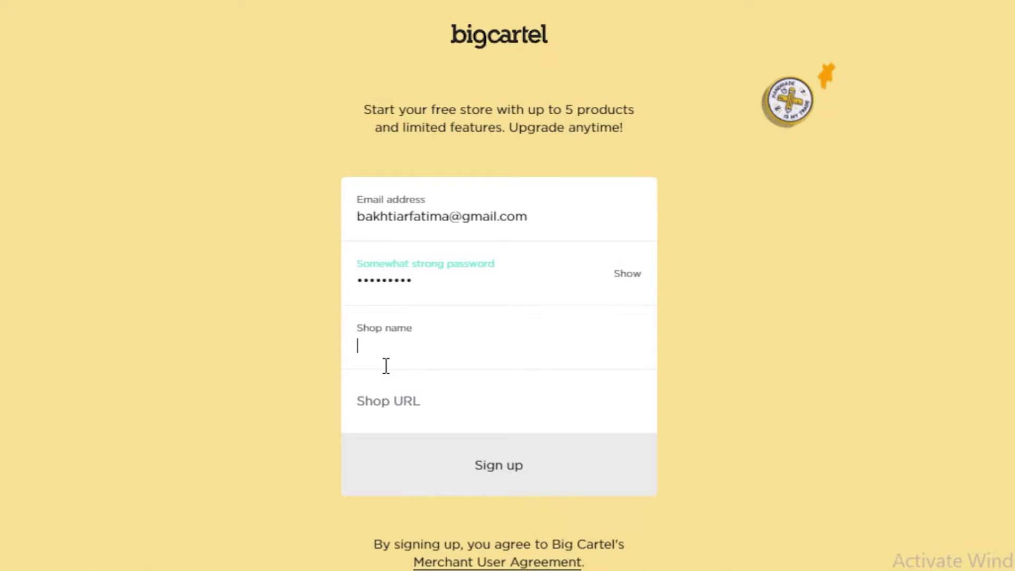
text(D\)
key(BackSpace)
key(BackSpace)
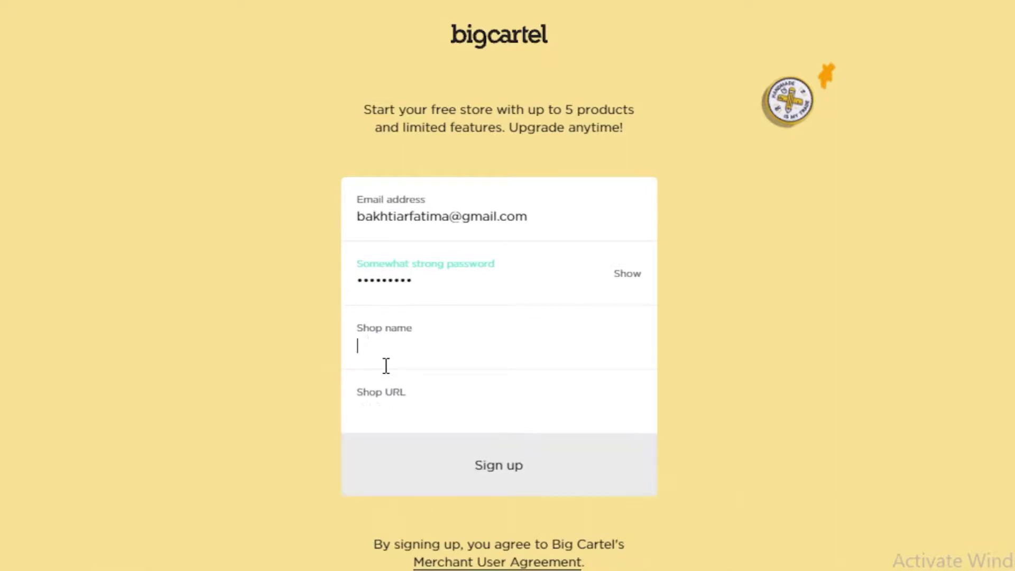
text(4)
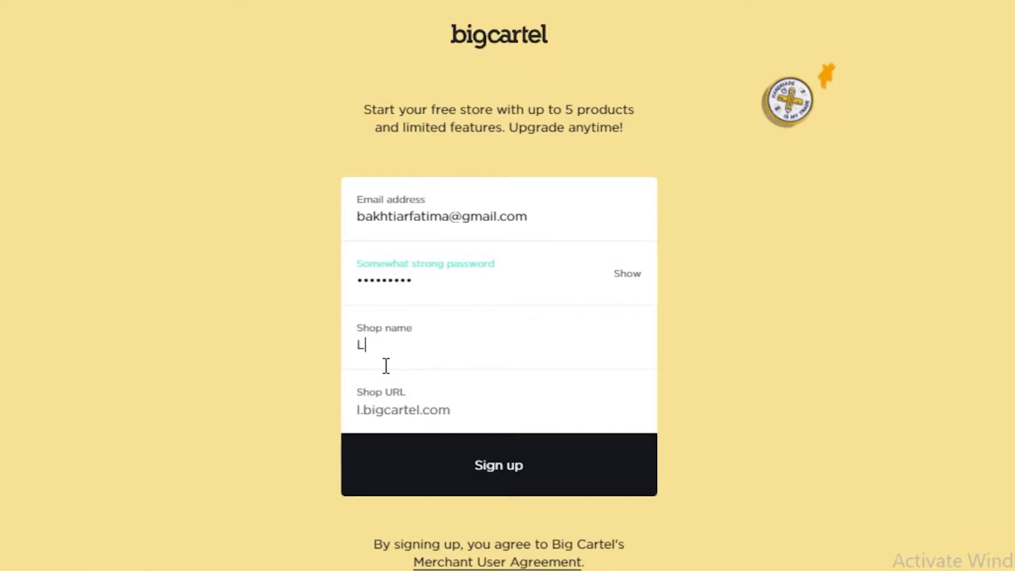
key(BackSpace)
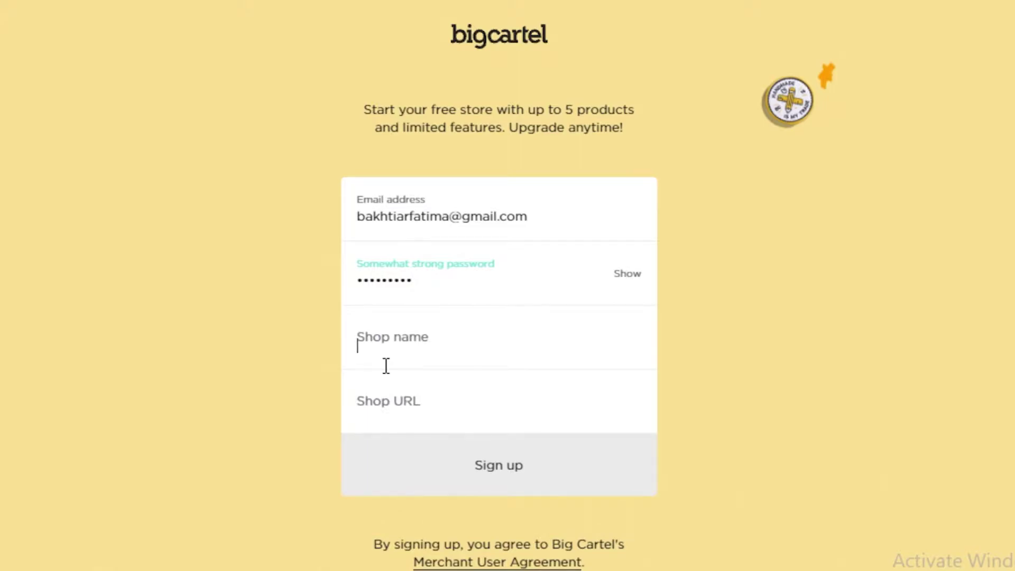
text(A)
key(BackSpace)
text(MugsCustomLover)
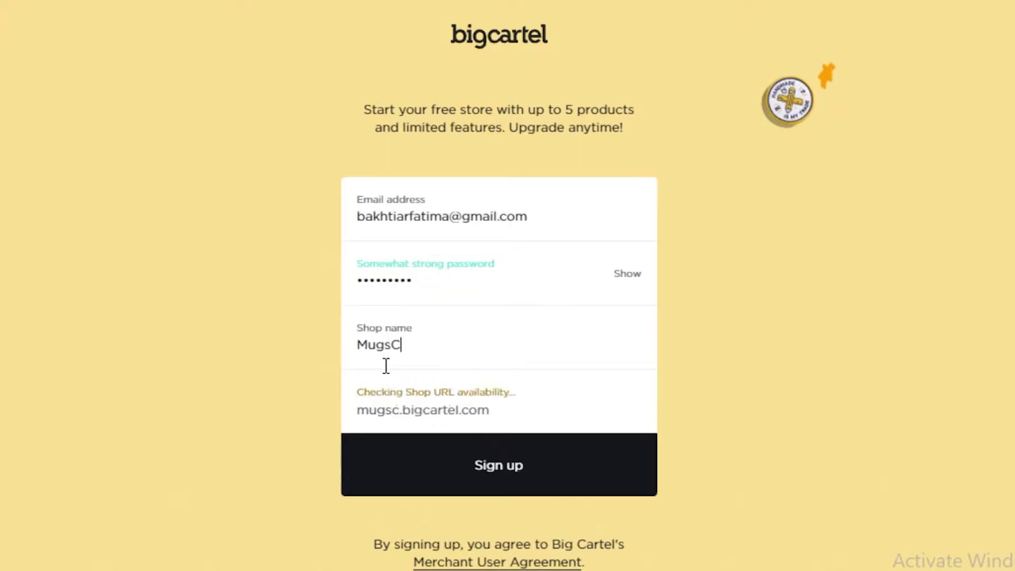
click(467, 477)
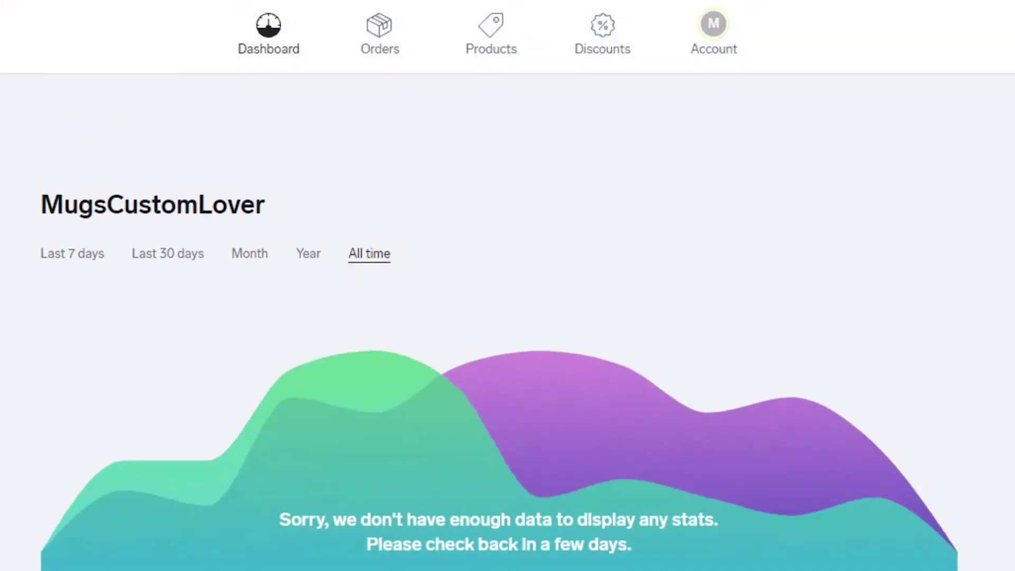
Step: Look over the new dashboard checklist and go to adding the first product
scroll(671, 408, down, 3)
scroll(517, 367, up, 3)
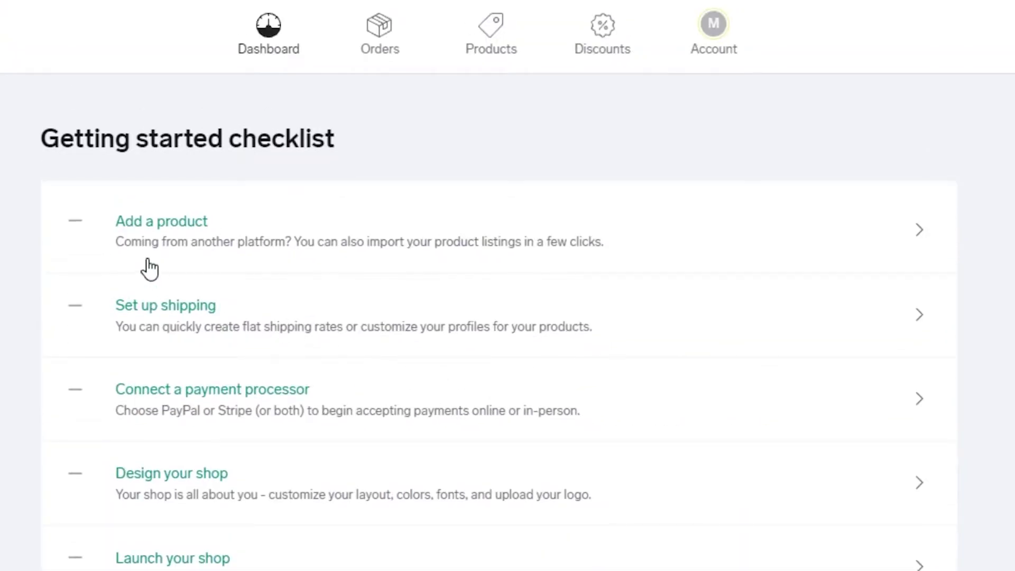
scroll(340, 292, down, 6)
scroll(248, 405, up, 6)
scroll(347, 457, down, 10)
scroll(302, 427, up, 10)
scroll(118, 215, down, 2)
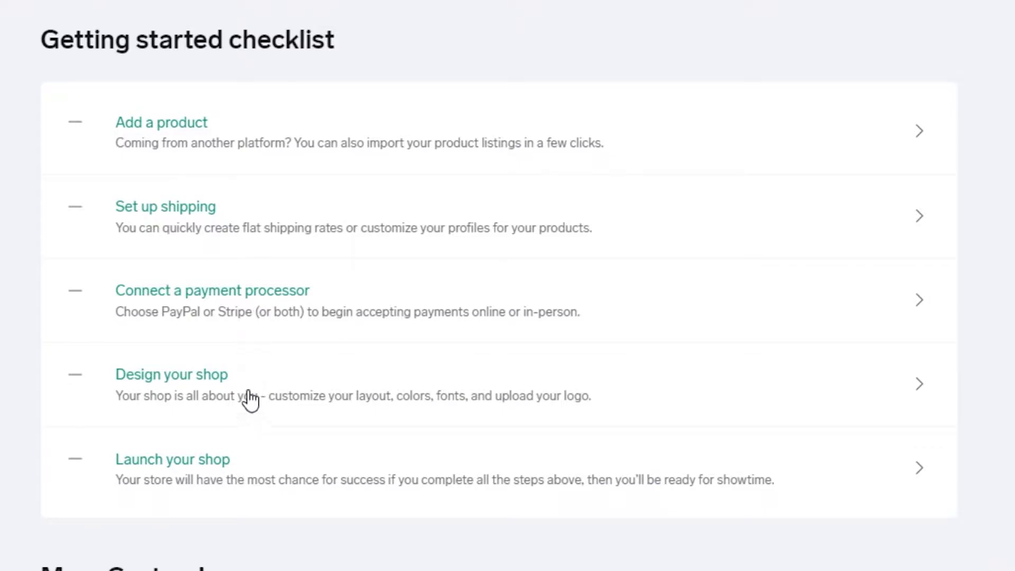
click(154, 168)
Step: Dismiss the add-a-product tour popup, then look at and close the Import products window
scroll(296, 360, down, 2)
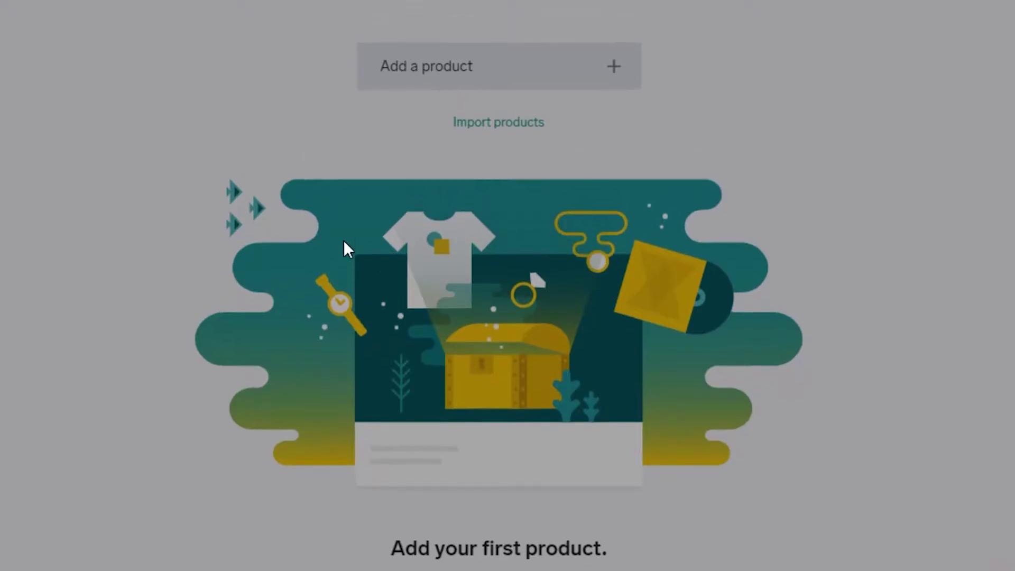
click(594, 94)
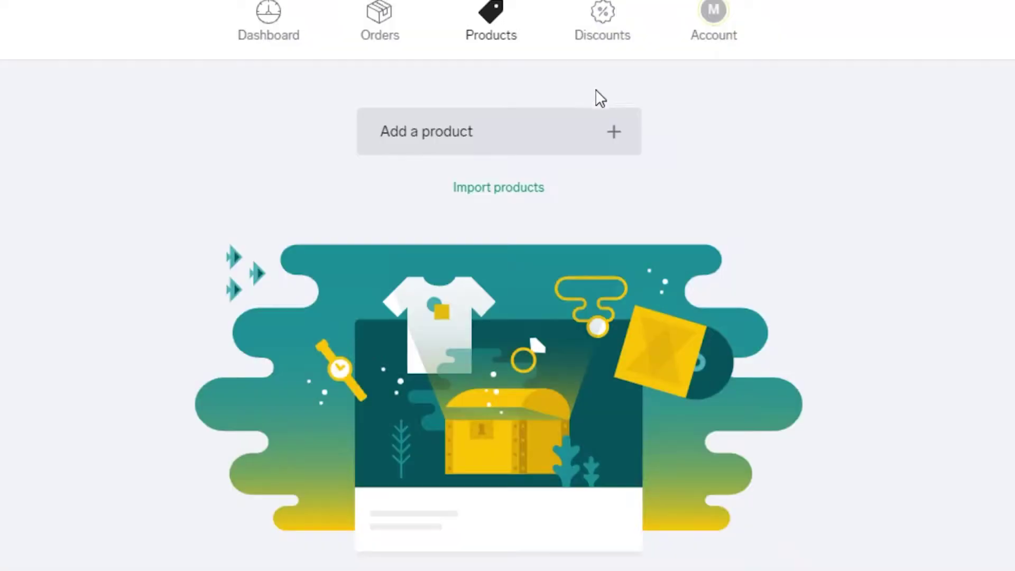
click(478, 197)
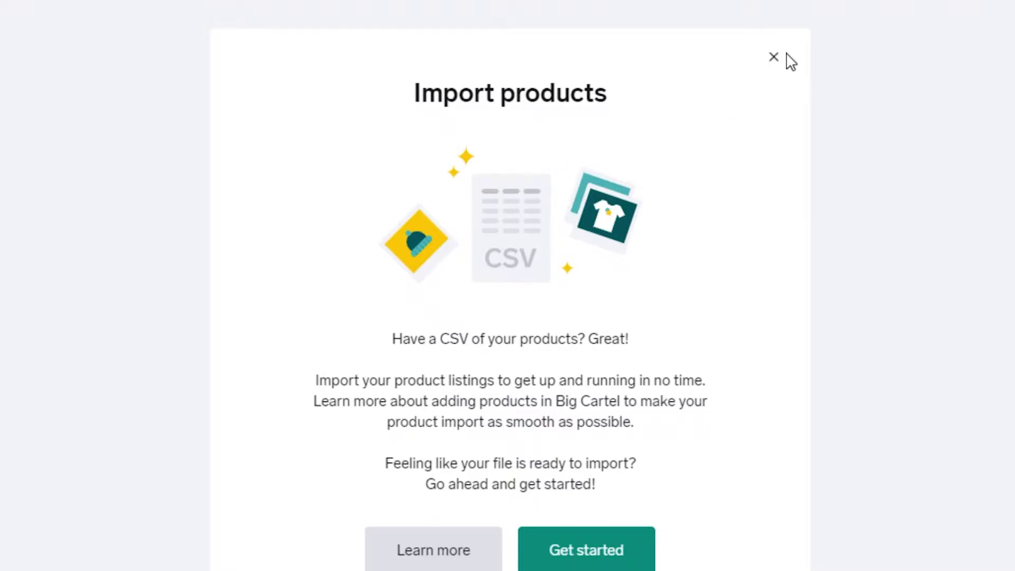
click(135, 126)
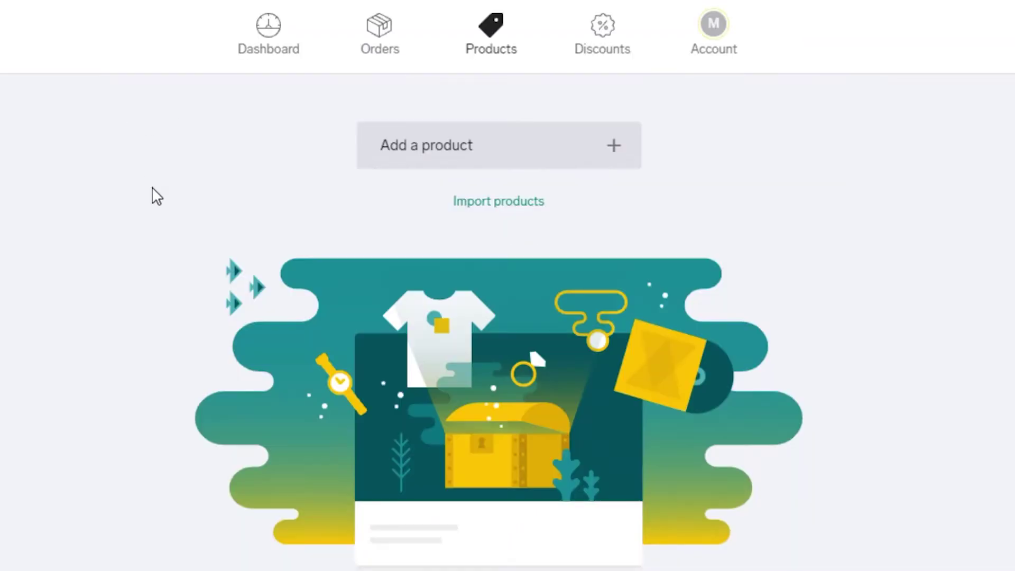
Step: Keep the status Active and name the product 'BEST DAD MUG'
scroll(269, 227, down, 2)
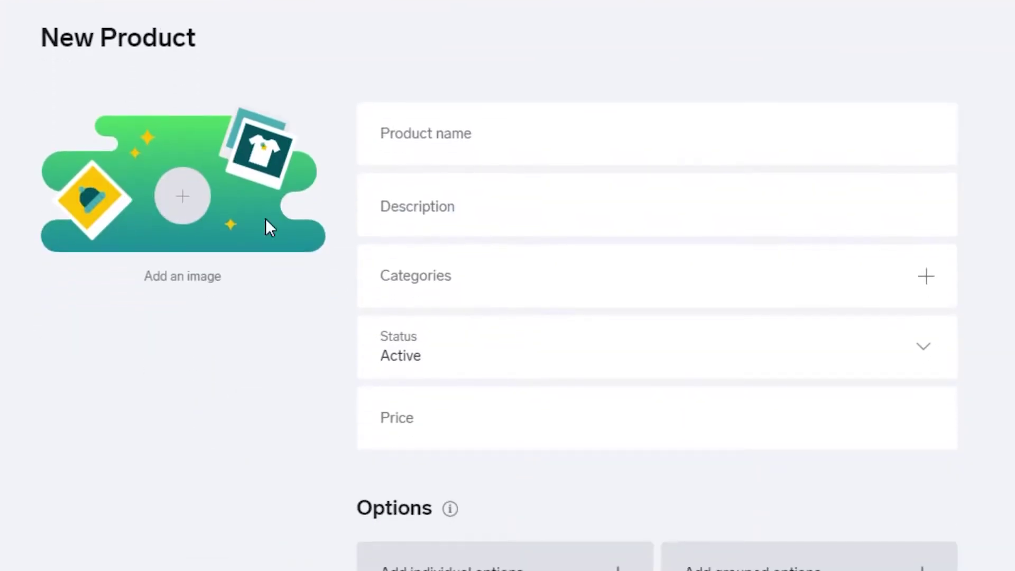
click(436, 158)
click(415, 350)
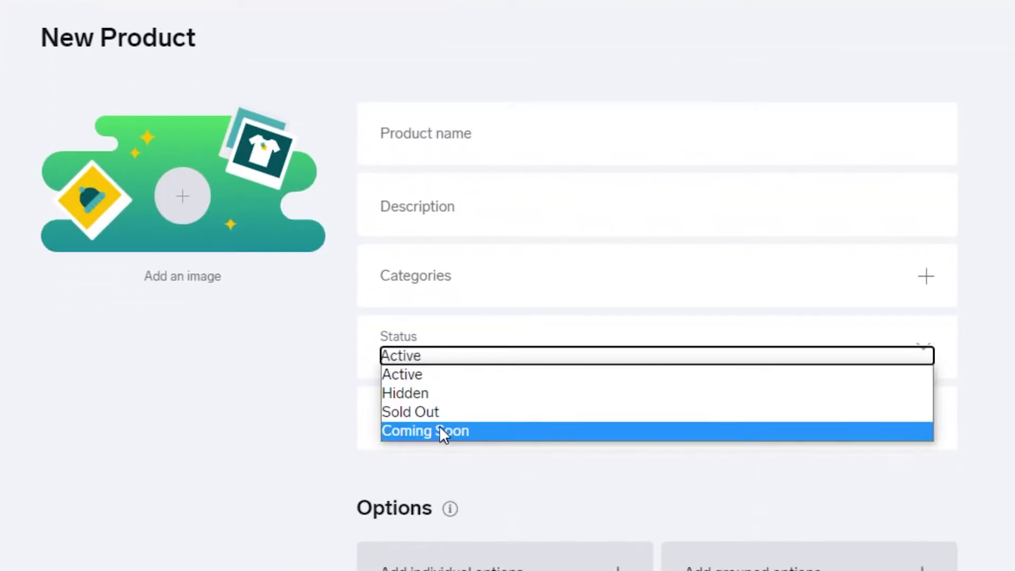
click(319, 426)
click(453, 159)
text(L)
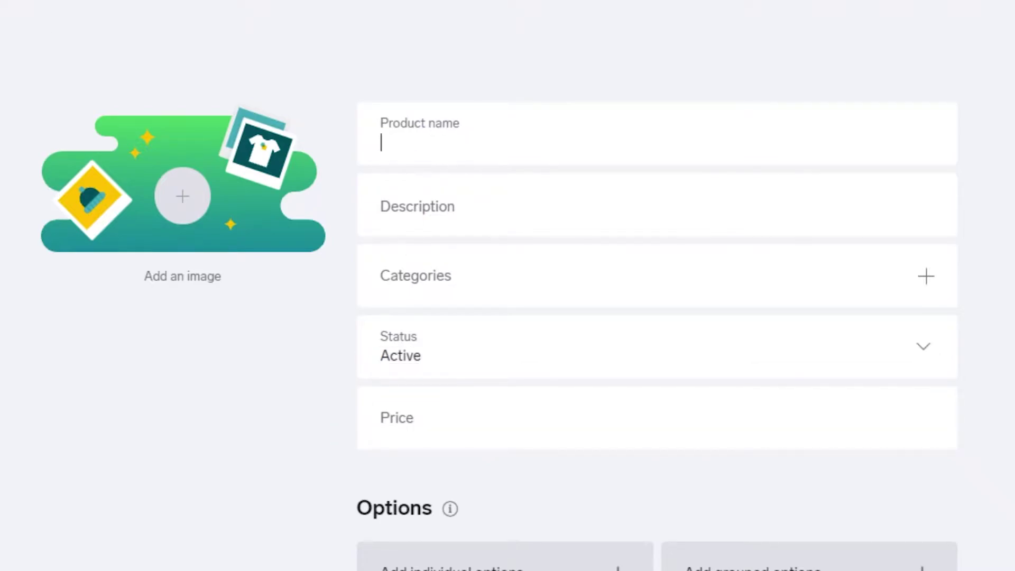
text(BEST DA)
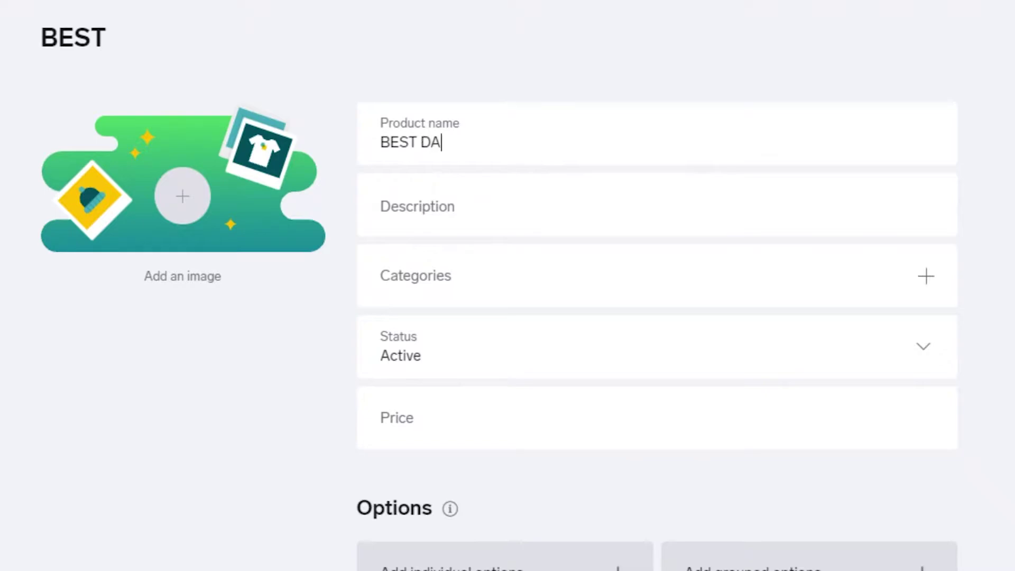
text(D MUG)
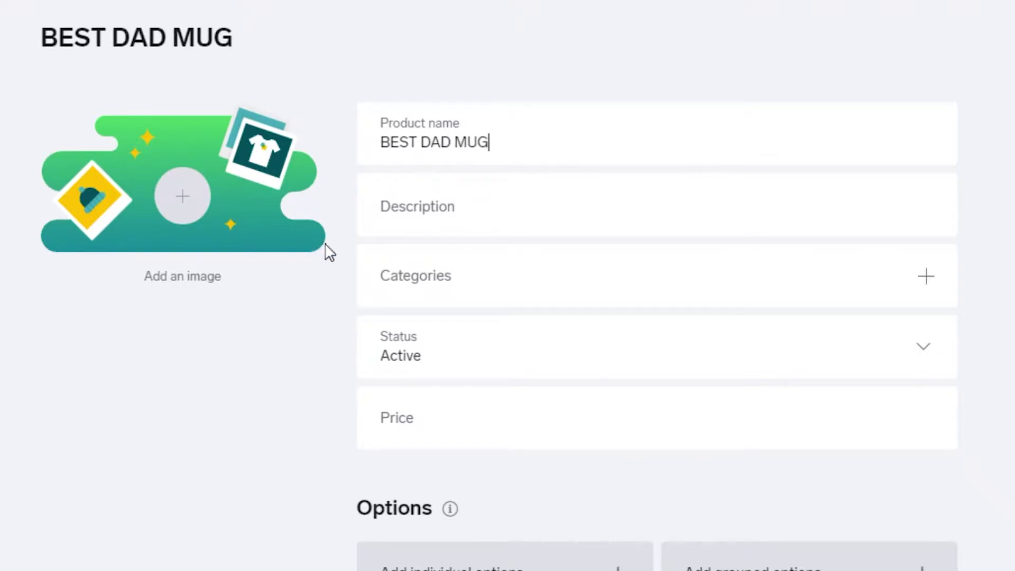
Step: Paste in the product description and close Categories without adding one
click(444, 222)
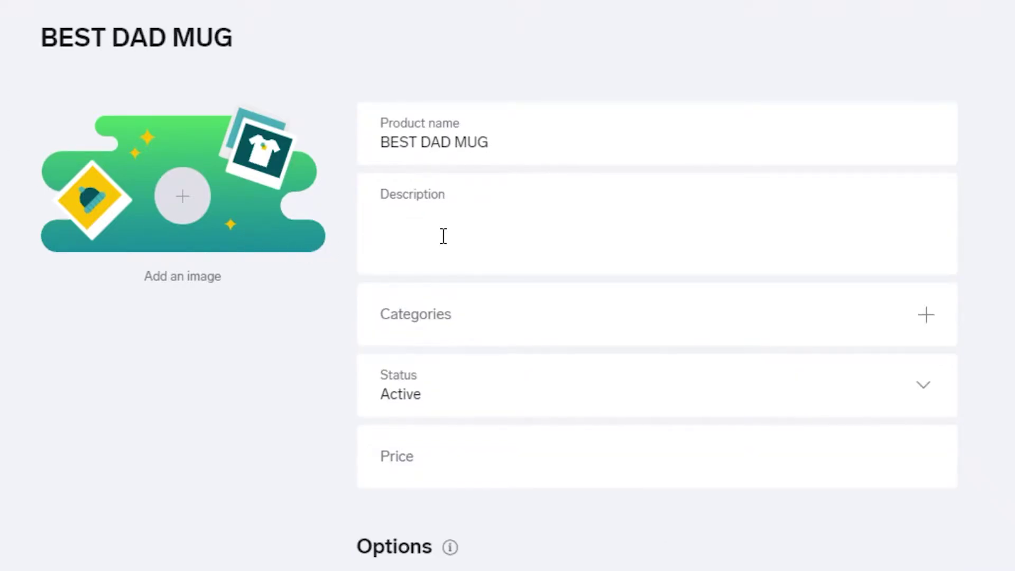
text(The best mug for the best dad in the world)
click(433, 320)
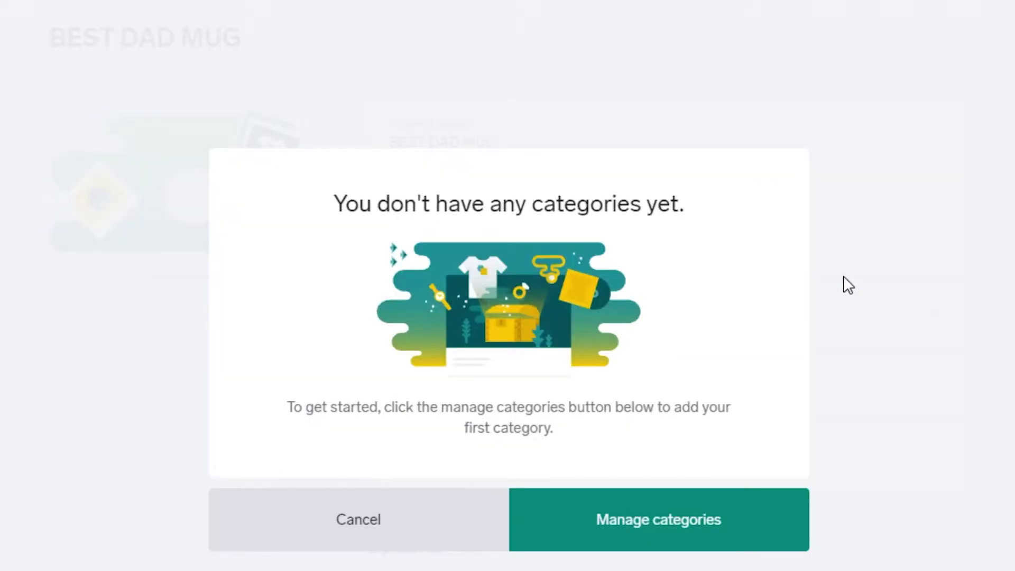
click(271, 511)
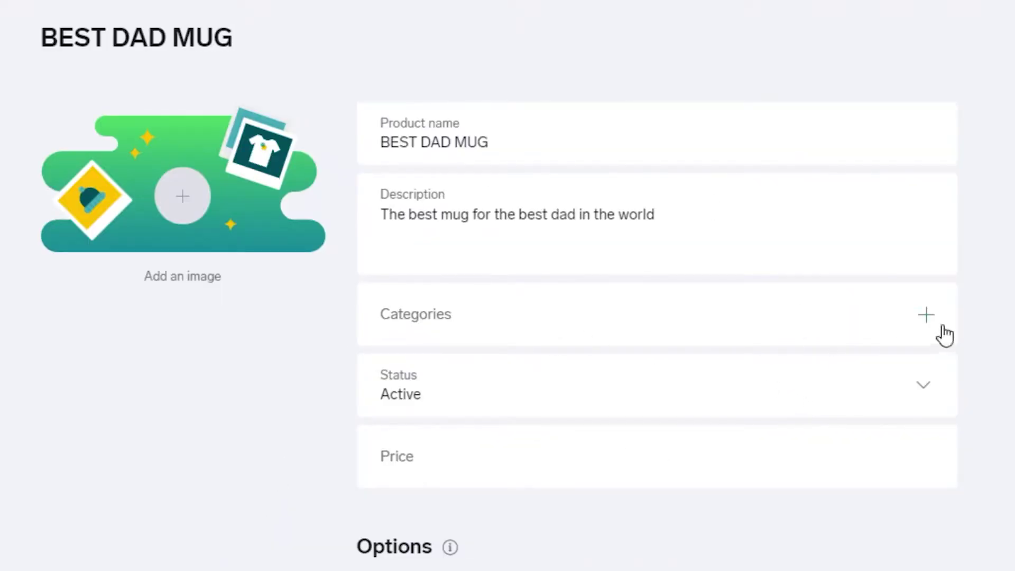
scroll(417, 227, up, 2)
scroll(418, 217, down, 5)
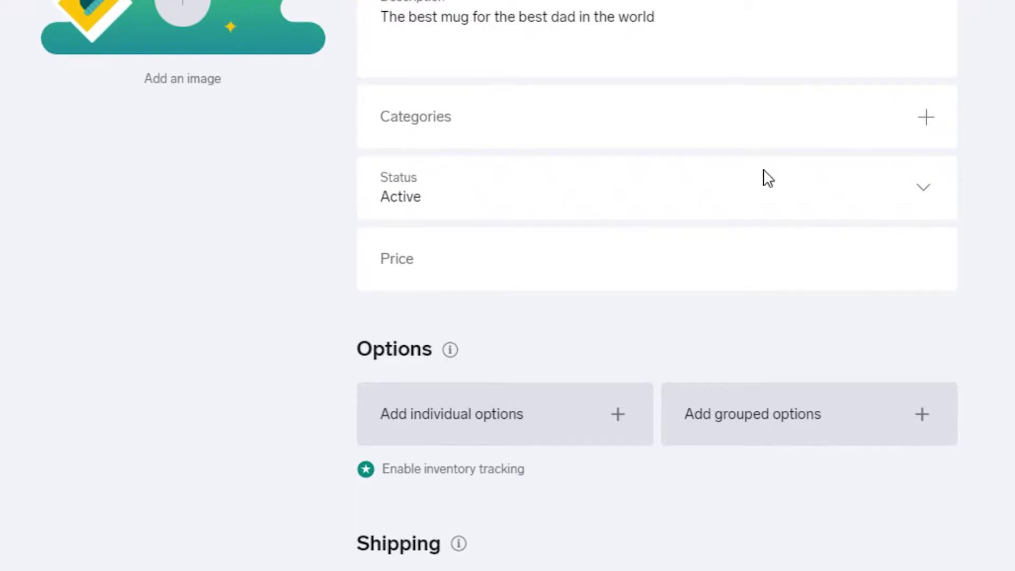
Step: Set the price to $5.00, toggling On sale on and back off
click(429, 263)
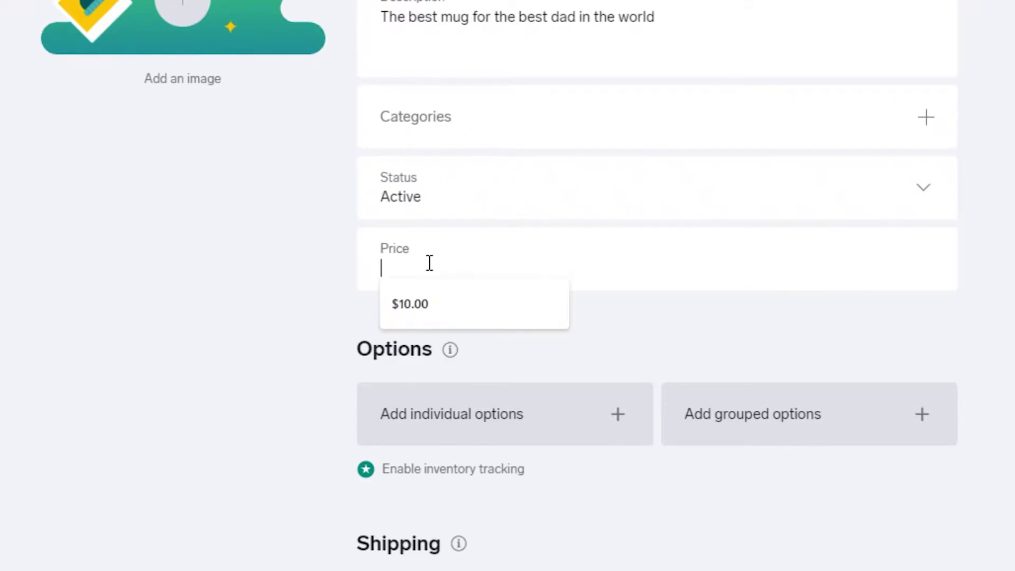
click(332, 253)
scroll(397, 204, up, 1)
scroll(396, 204, up, 1)
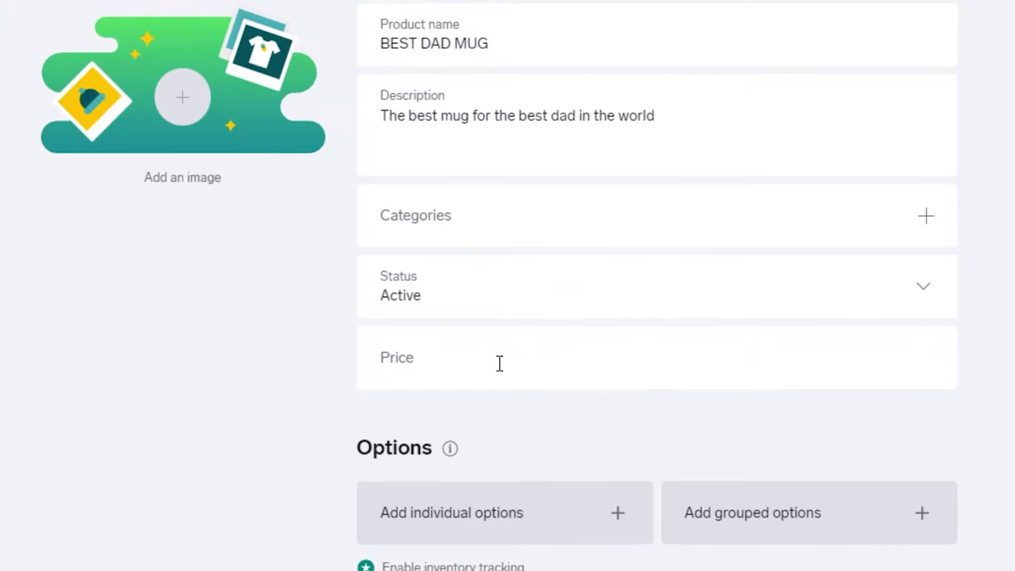
click(499, 366)
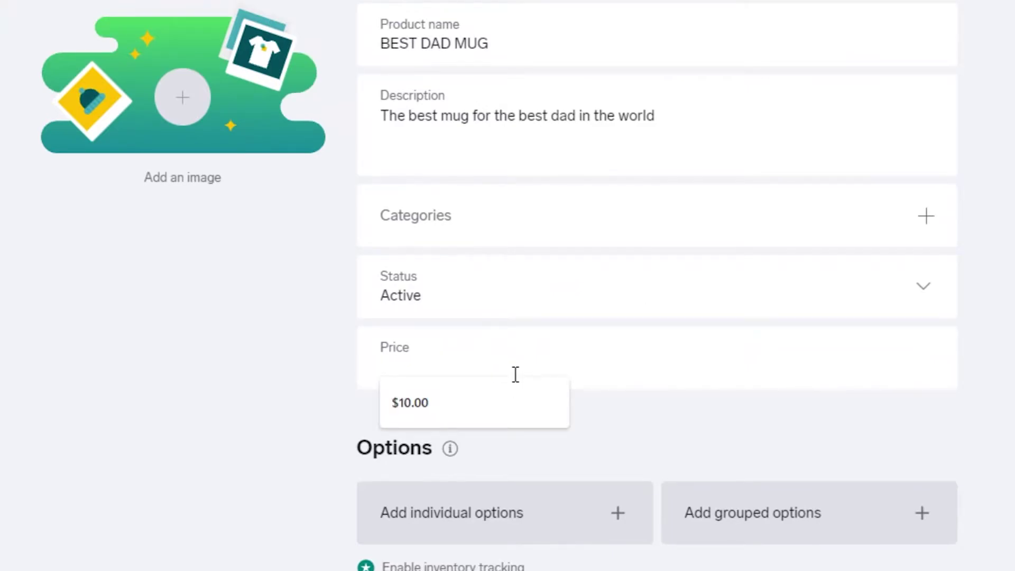
text(5)
click(249, 353)
click(899, 365)
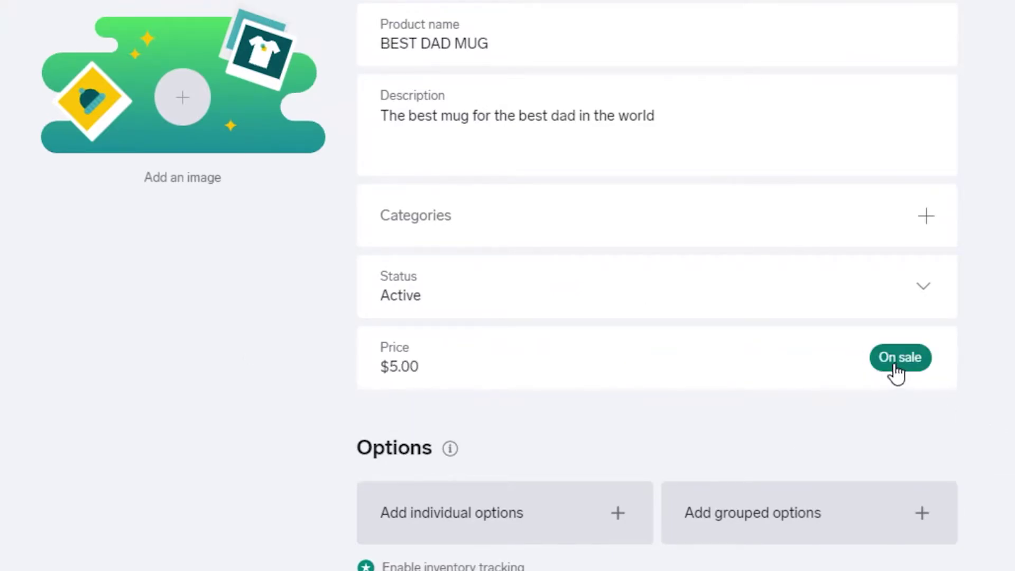
click(909, 365)
Step: Leave the product not on sale and start adding individual options
click(894, 369)
click(913, 364)
scroll(914, 364, down, 3)
click(573, 333)
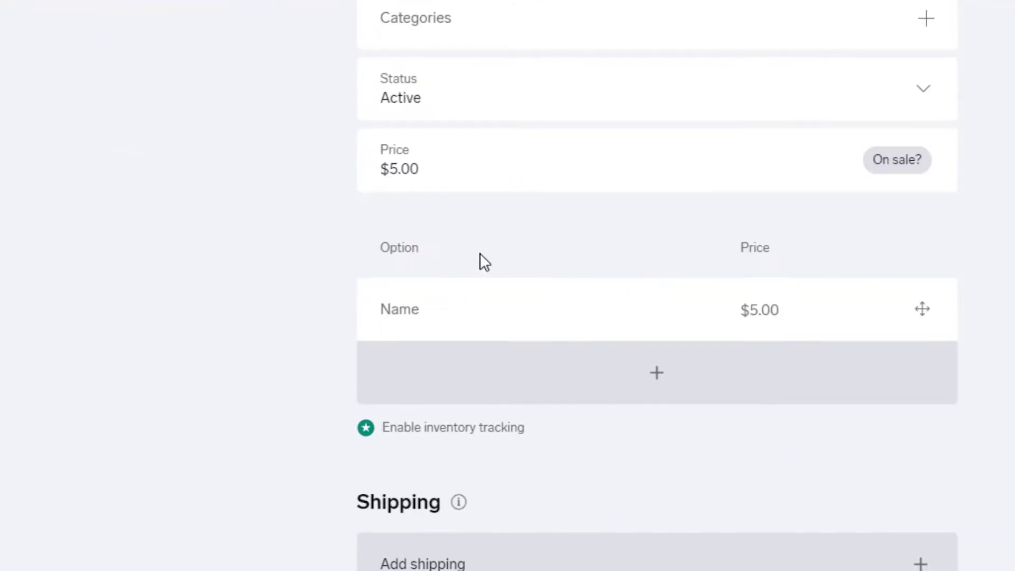
scroll(277, 170, up, 4)
scroll(743, 415, down, 6)
scroll(470, 299, up, 1)
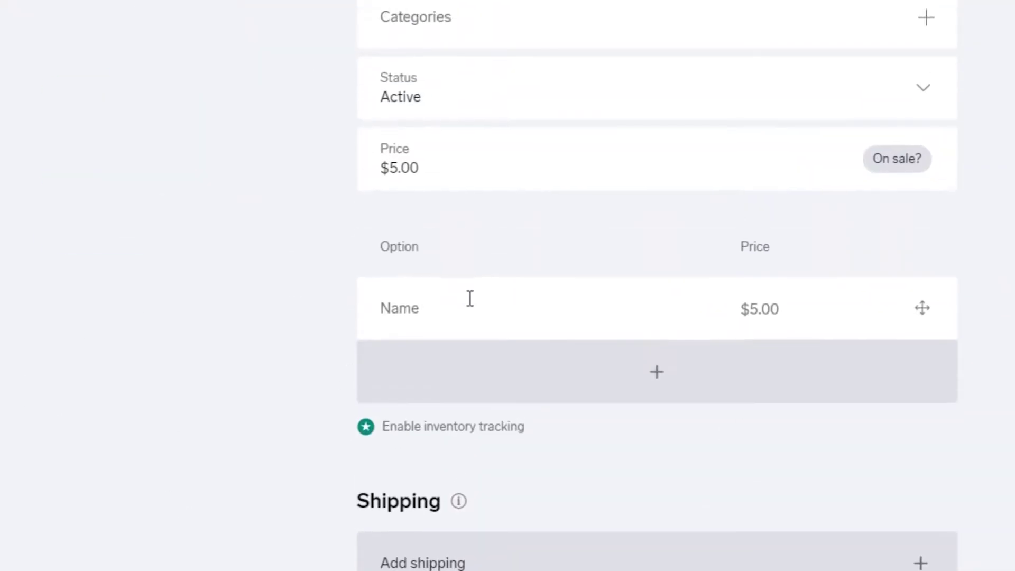
Step: Name the two option rows Black and White
click(470, 298)
click(398, 394)
scroll(782, 313, down, 3)
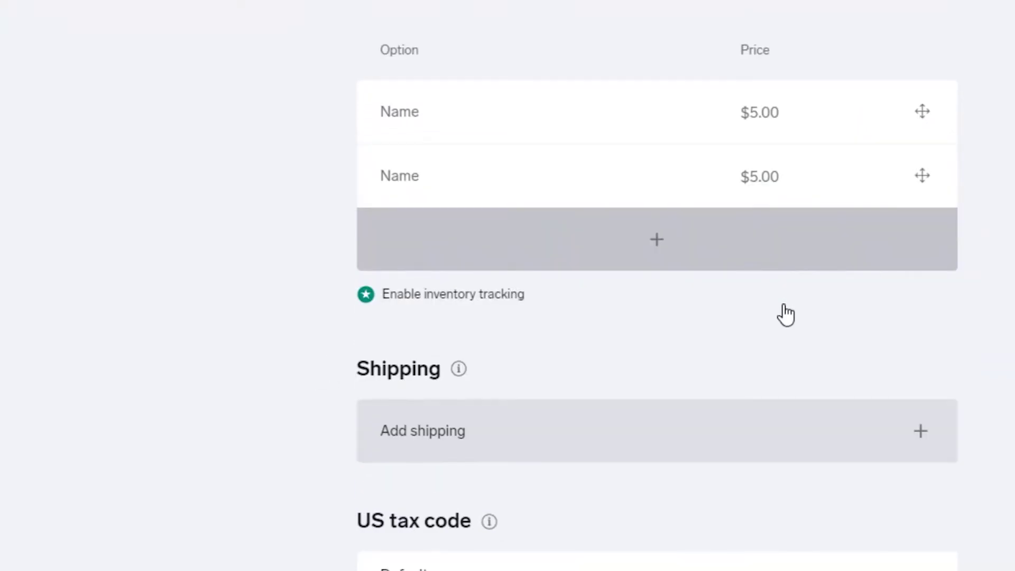
click(467, 98)
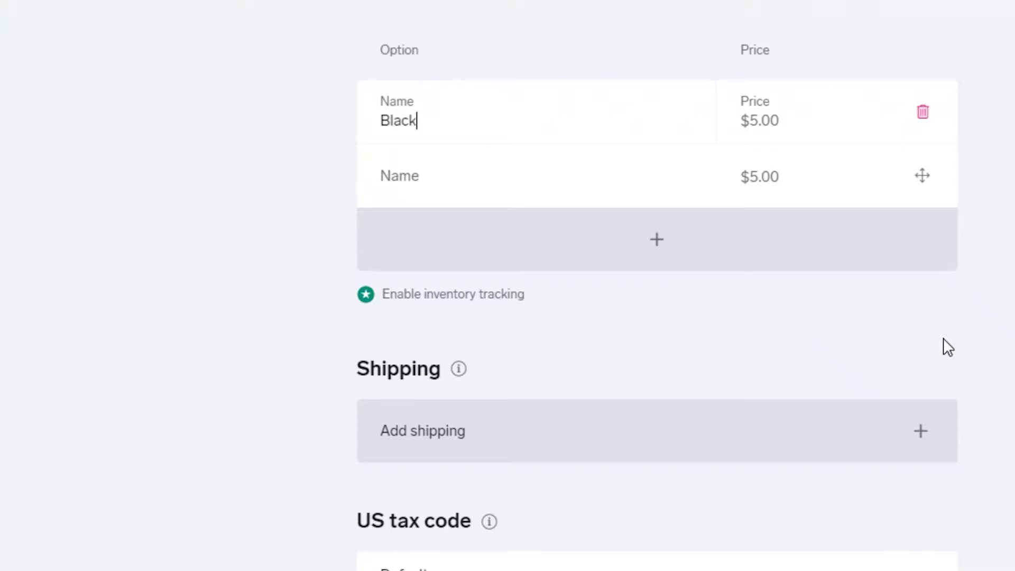
text(ew)
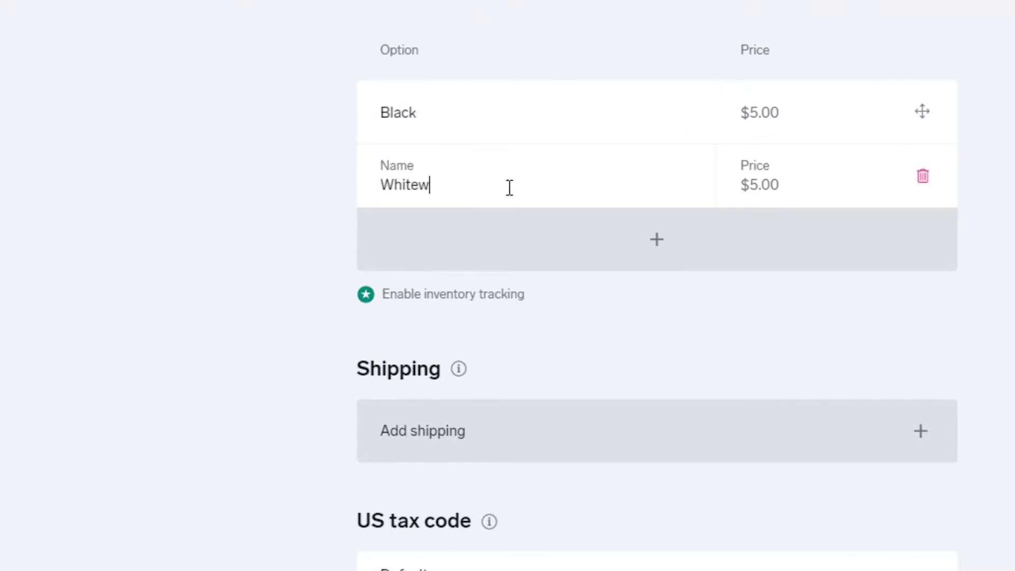
key(BackSpace)
click(328, 220)
Step: Review the Black and White options at $5.00 each on the saved product
scroll(364, 328, down, 5)
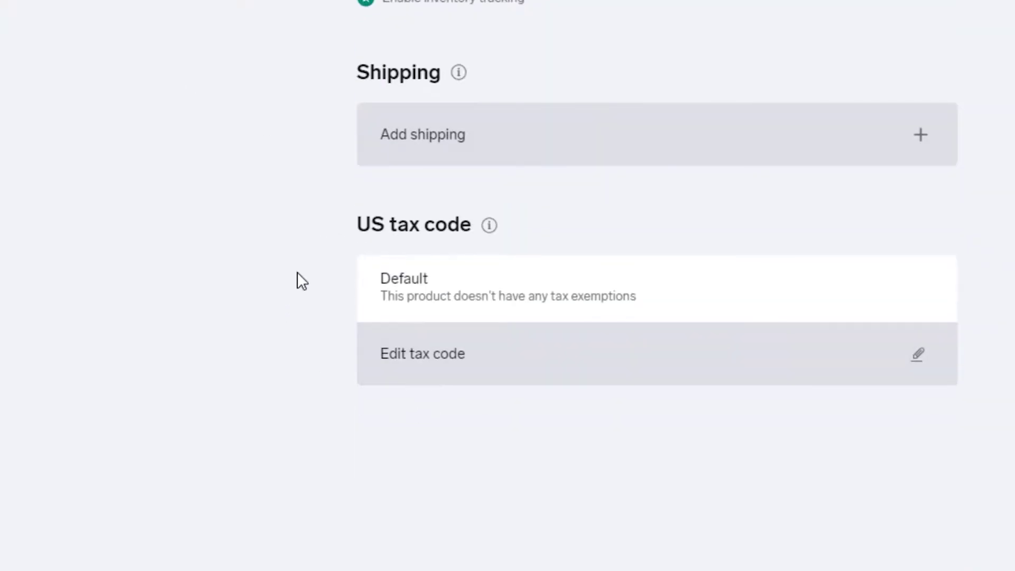
scroll(323, 363, up, 3)
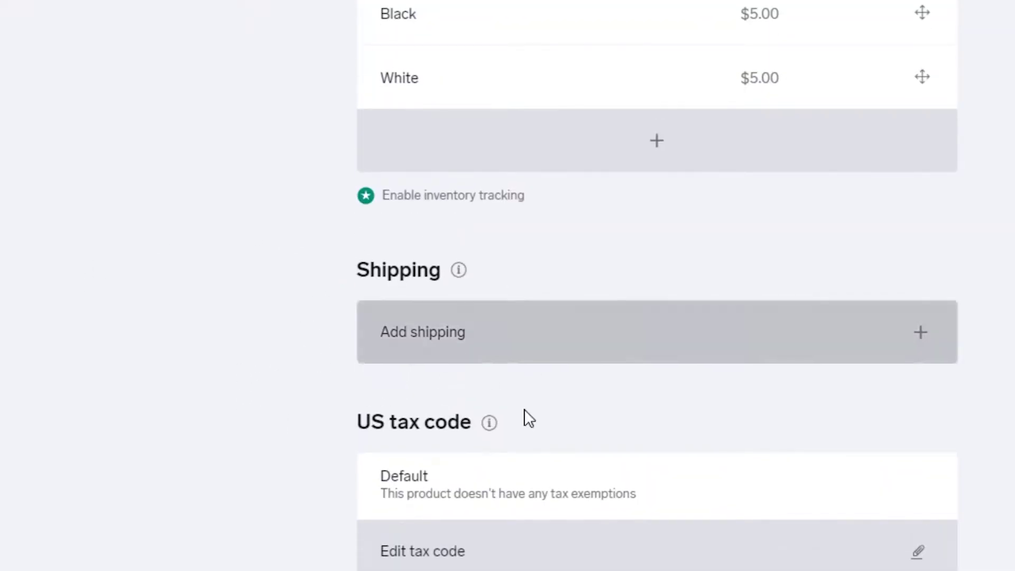
scroll(523, 415, down, 5)
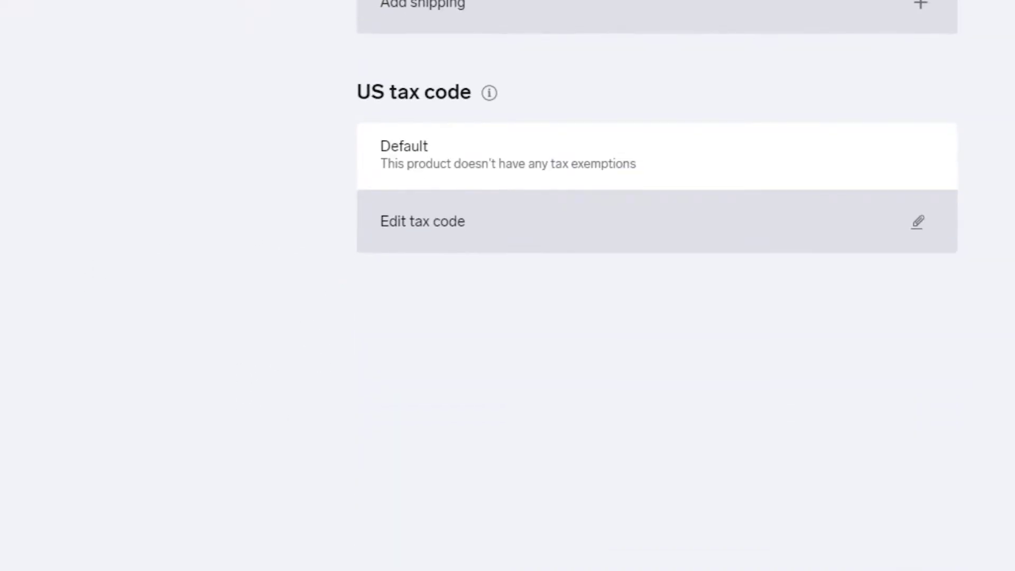
scroll(802, 483, up, 5)
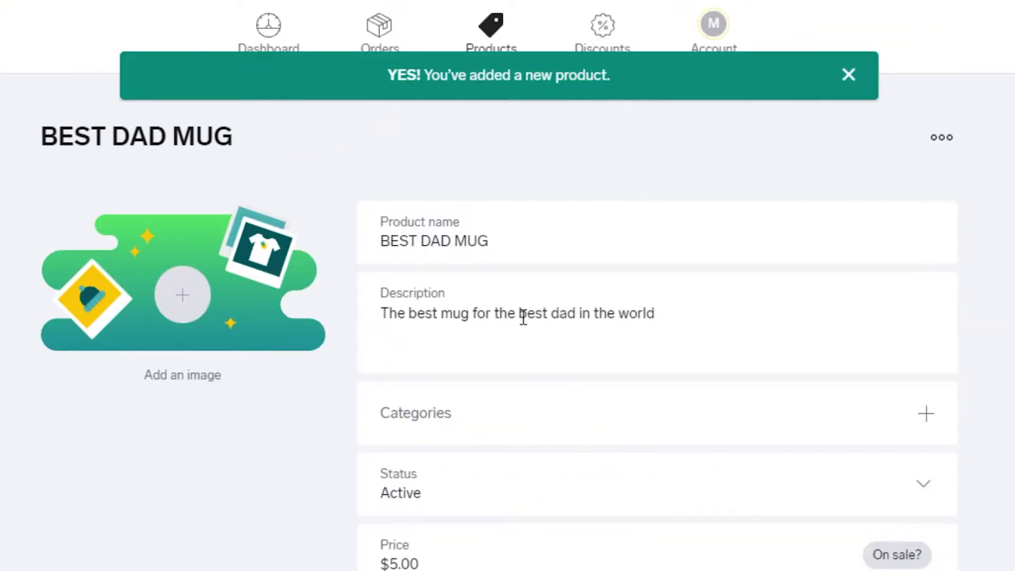
scroll(522, 315, down, 2)
scroll(509, 292, up, 2)
Step: Dismiss the confirmation, check BEST DAD MUG at $5.00 in Products, then go to Dashboard
click(849, 75)
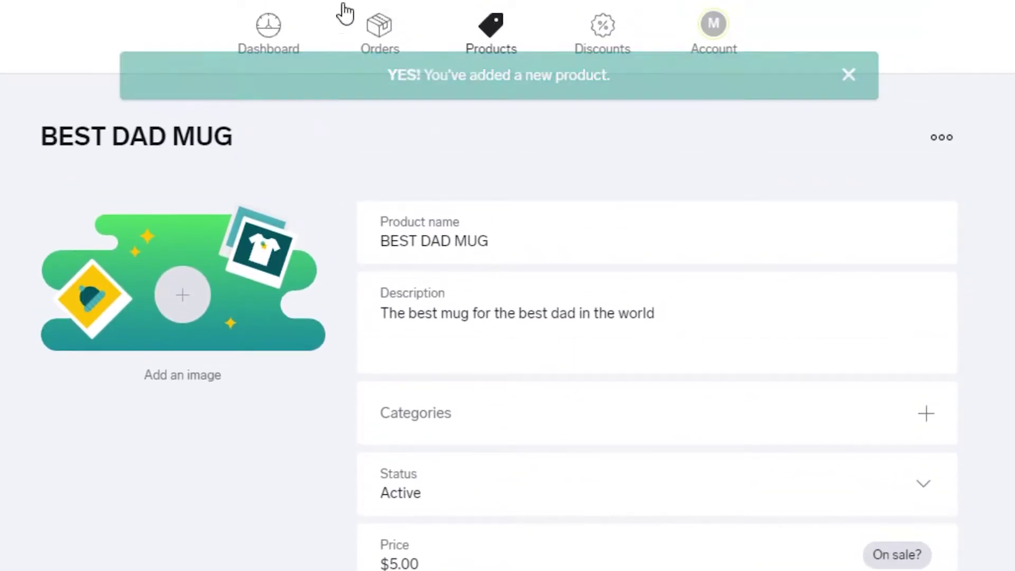
click(474, 33)
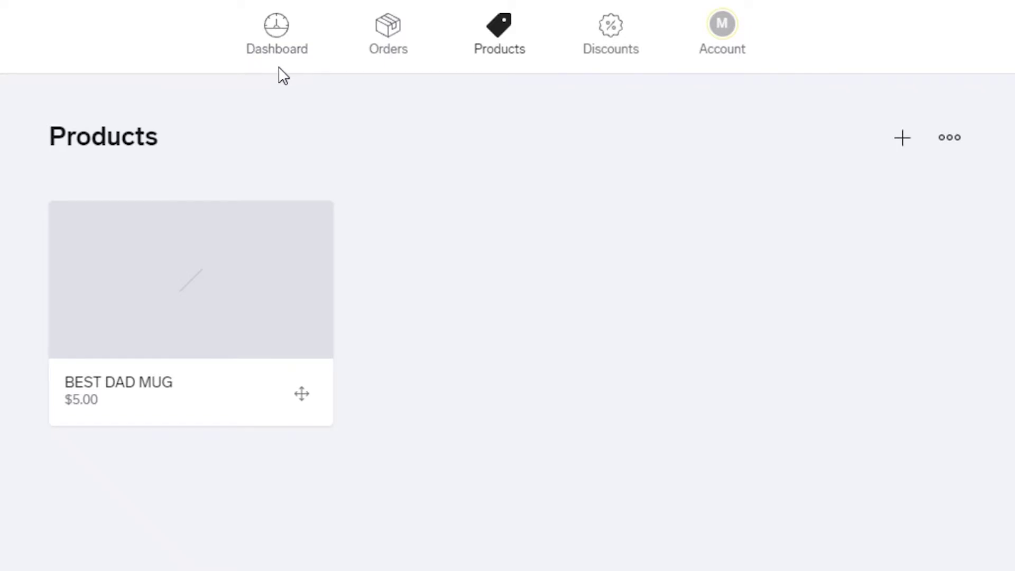
click(288, 52)
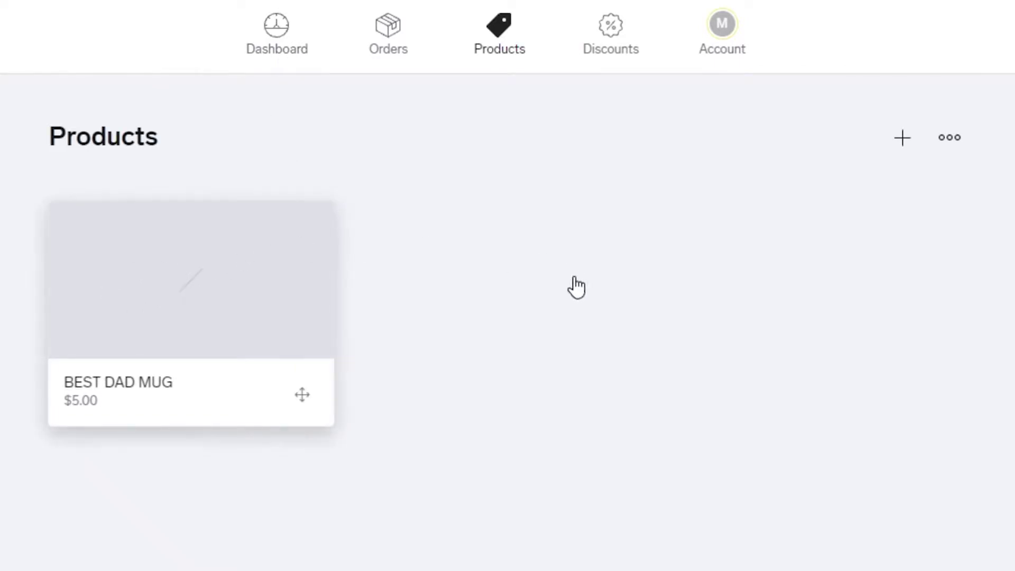
scroll(244, 238, down, 2)
scroll(547, 202, up, 2)
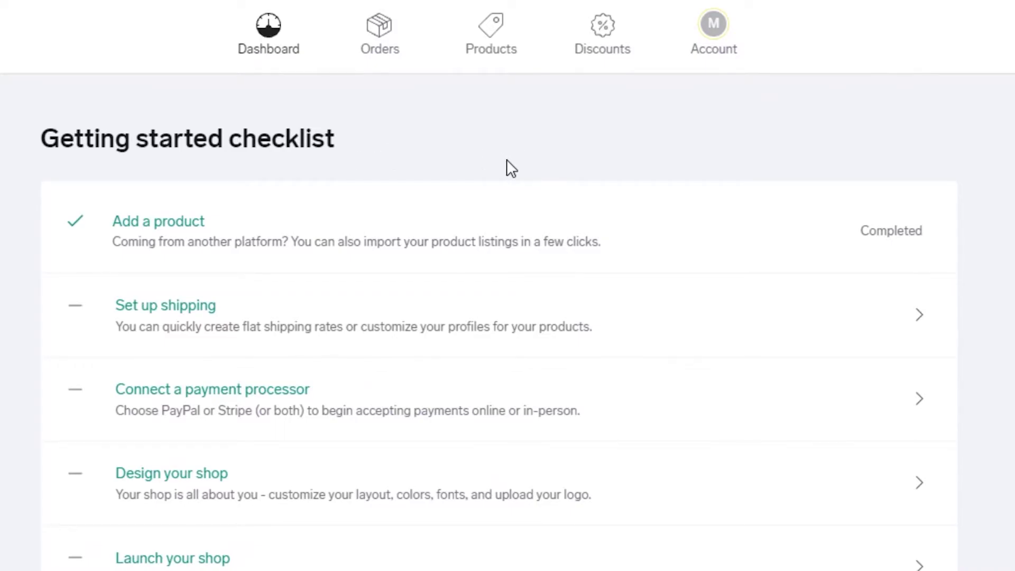
Step: Scroll down the Getting started checklist toward the Account page
scroll(505, 166, down, 2)
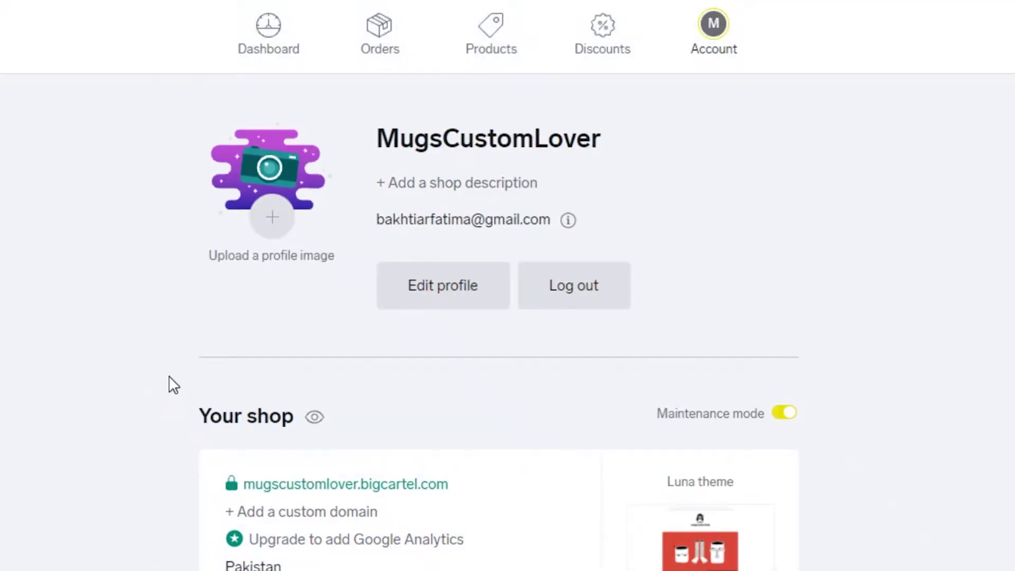
scroll(235, 336, down, 4)
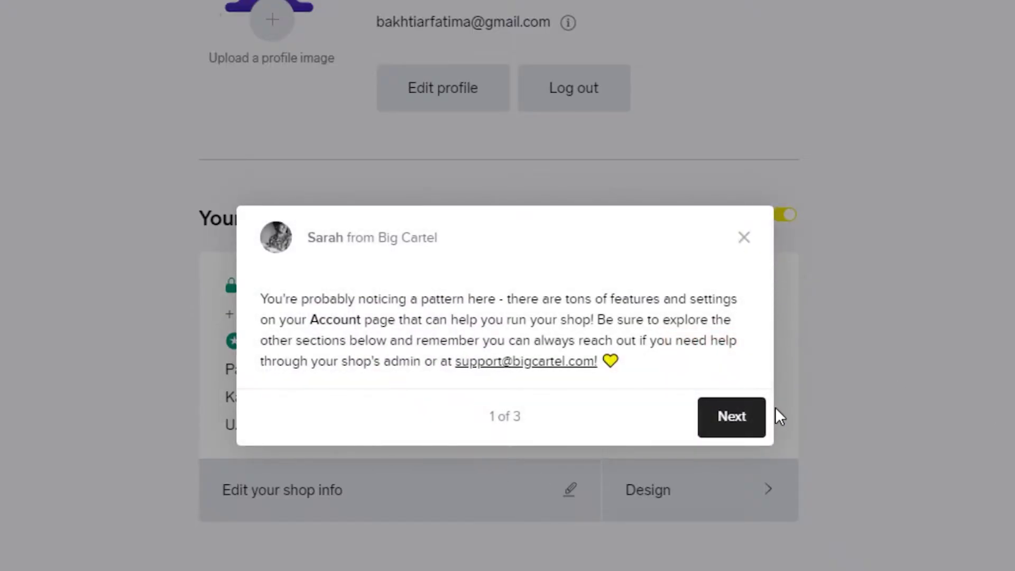
Step: Finish the three-step Account tour and open the mugscustomlover.bigcartel.com storefront
click(741, 415)
click(540, 446)
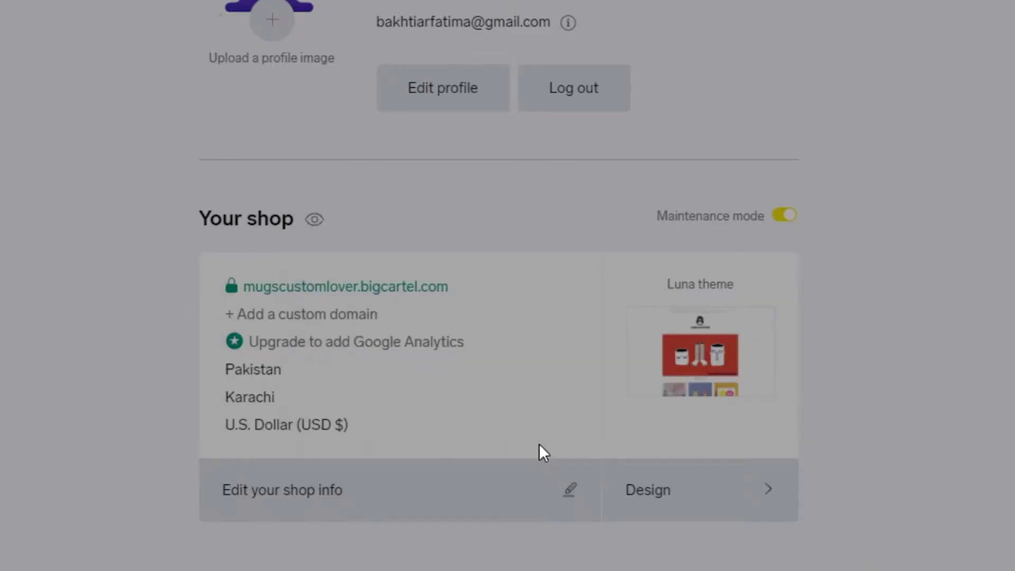
click(725, 487)
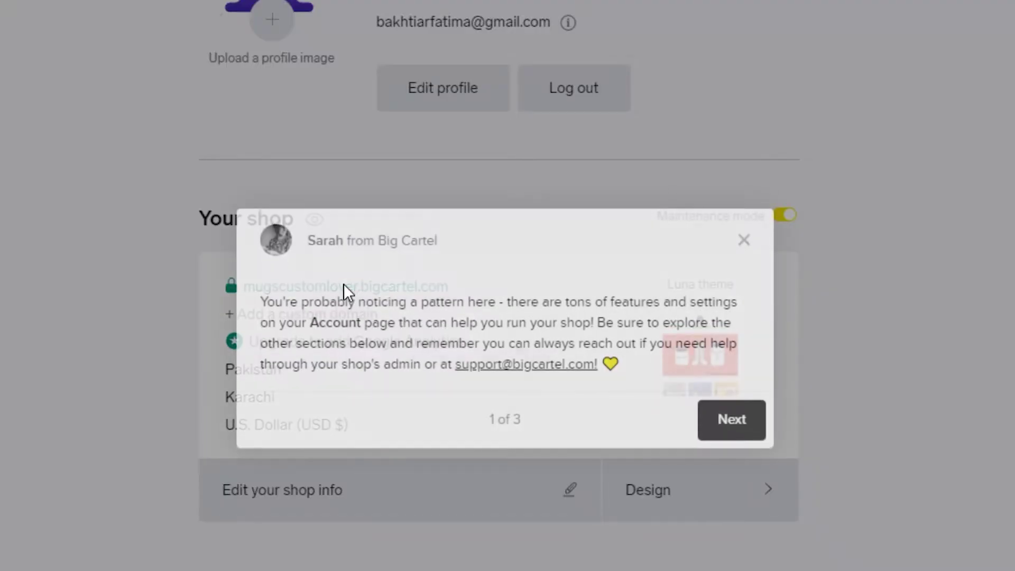
click(744, 240)
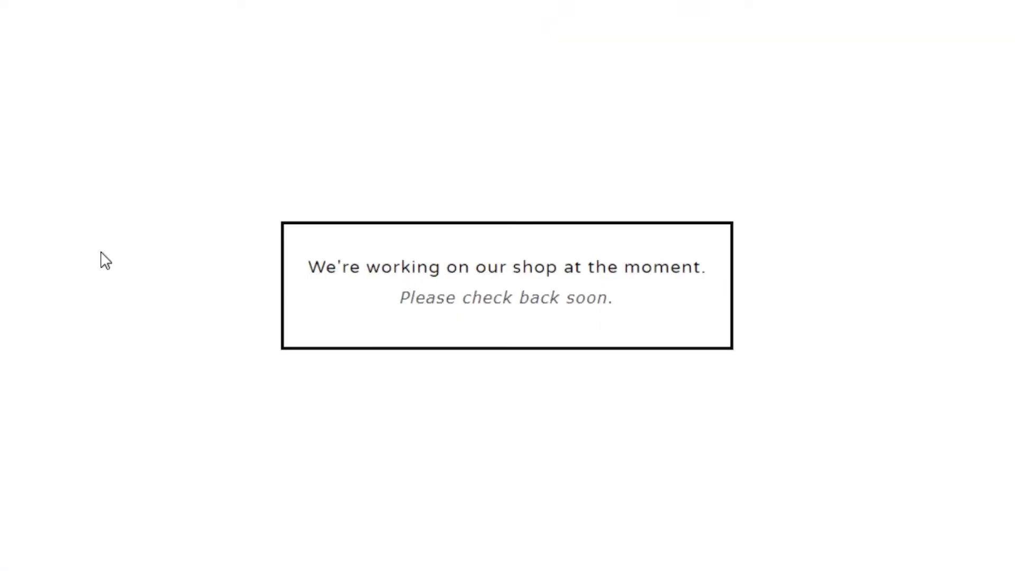
Step: Scroll the storefront to check BEST DAD MUG listed at $5.00
scroll(544, 526, down, 5)
scroll(691, 413, up, 5)
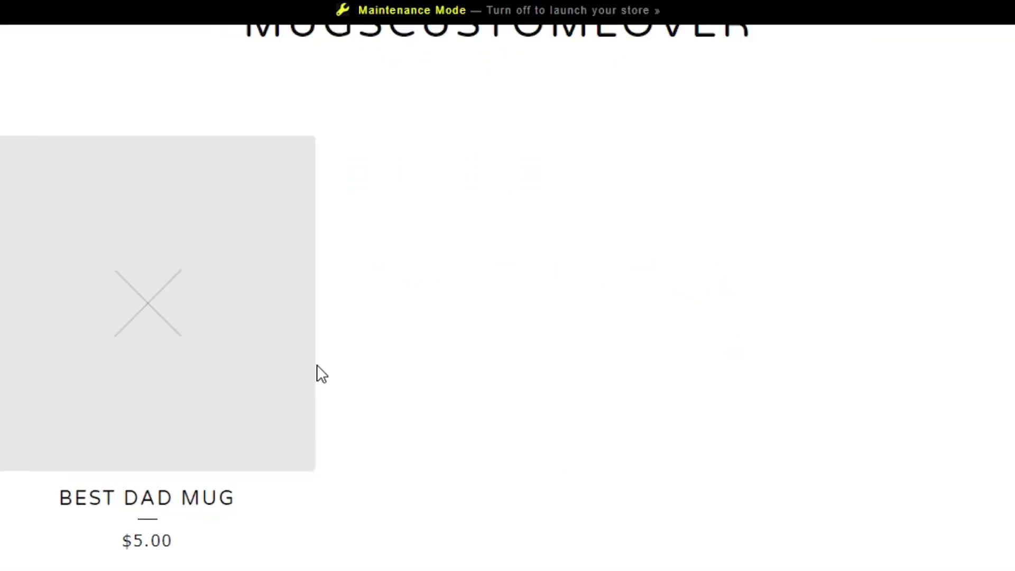
scroll(531, 336, down, 3)
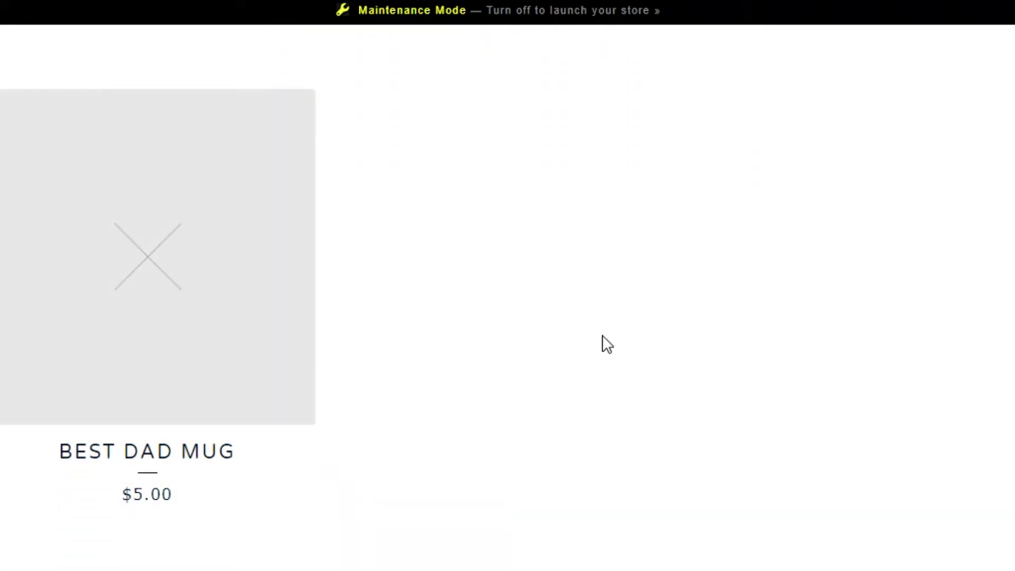
scroll(535, 54, up, 3)
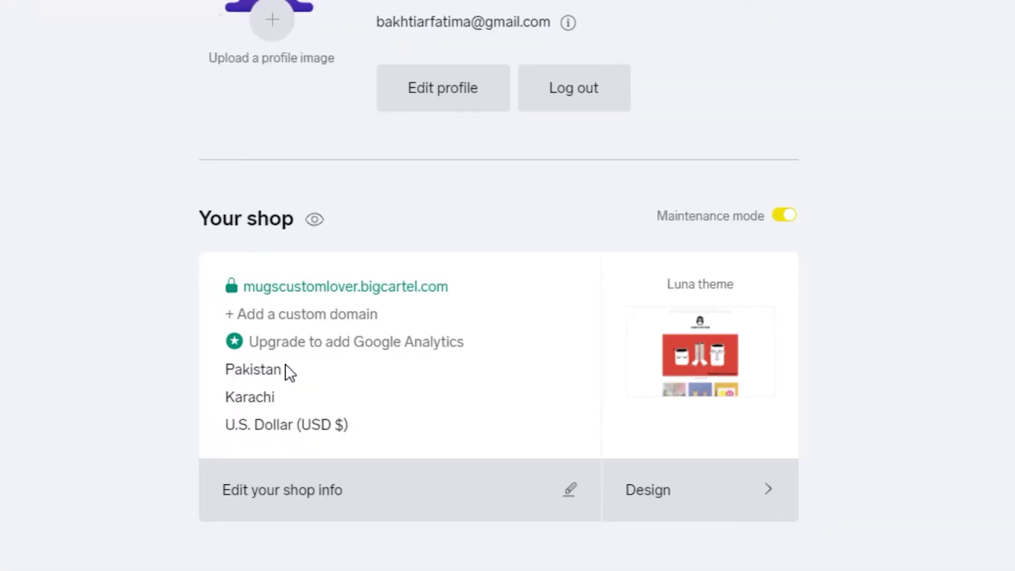
Step: Glance at the shop info settings and Luna theme name, then open the Design editor
scroll(296, 349, down, 4)
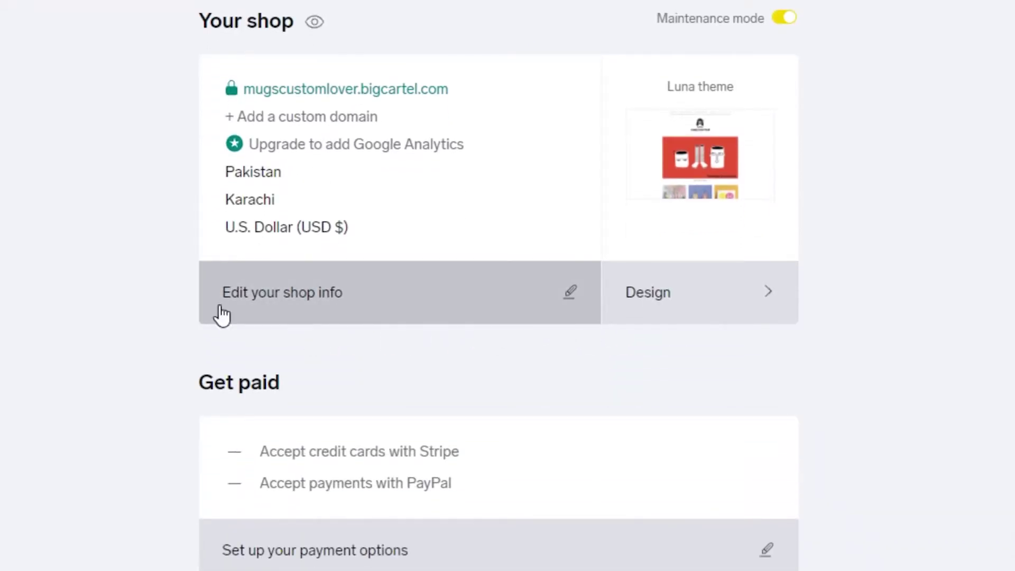
click(203, 294)
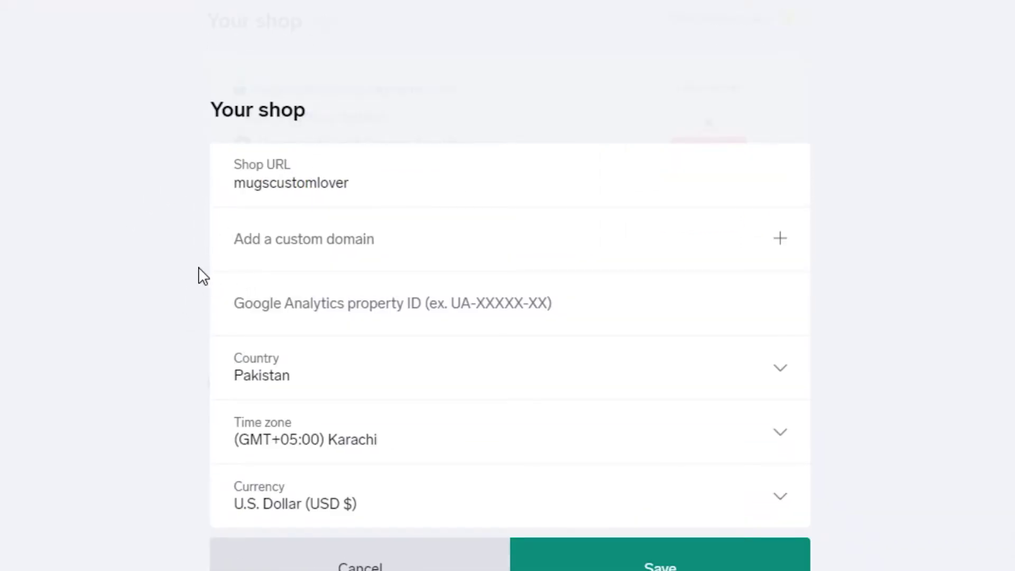
click(822, 420)
scroll(508, 375, down, 5)
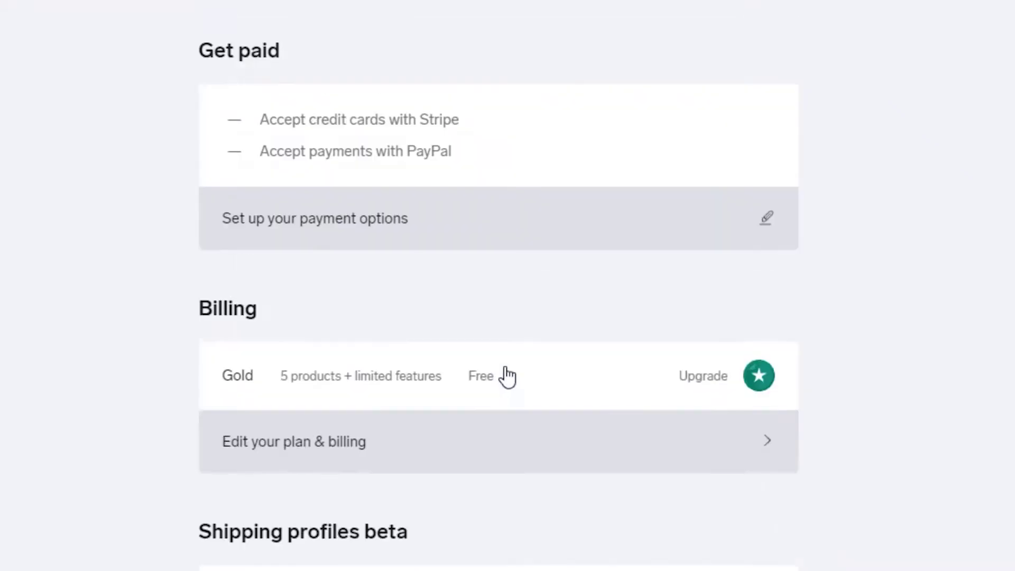
scroll(508, 375, up, 6)
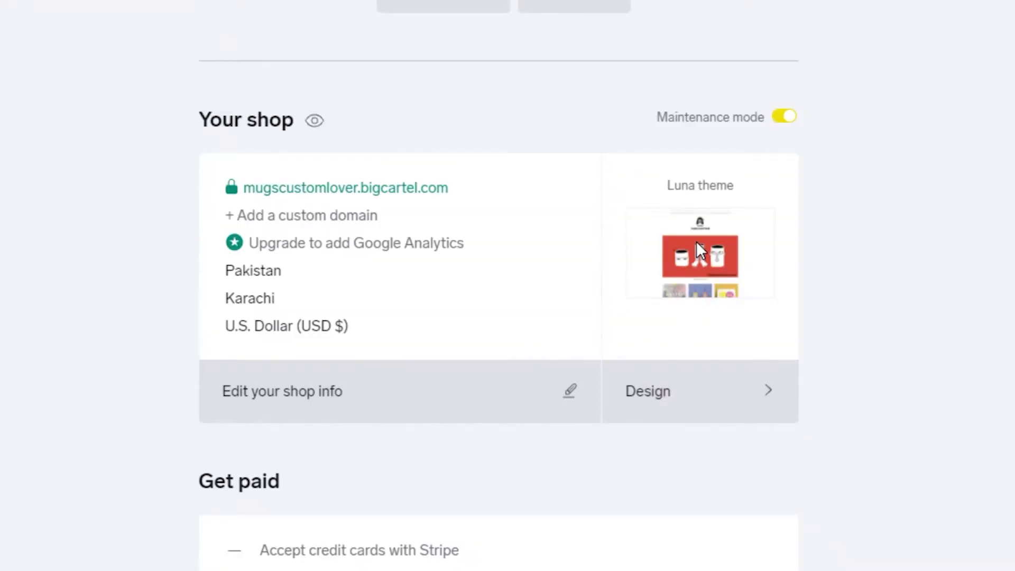
drag(668, 189, 739, 204)
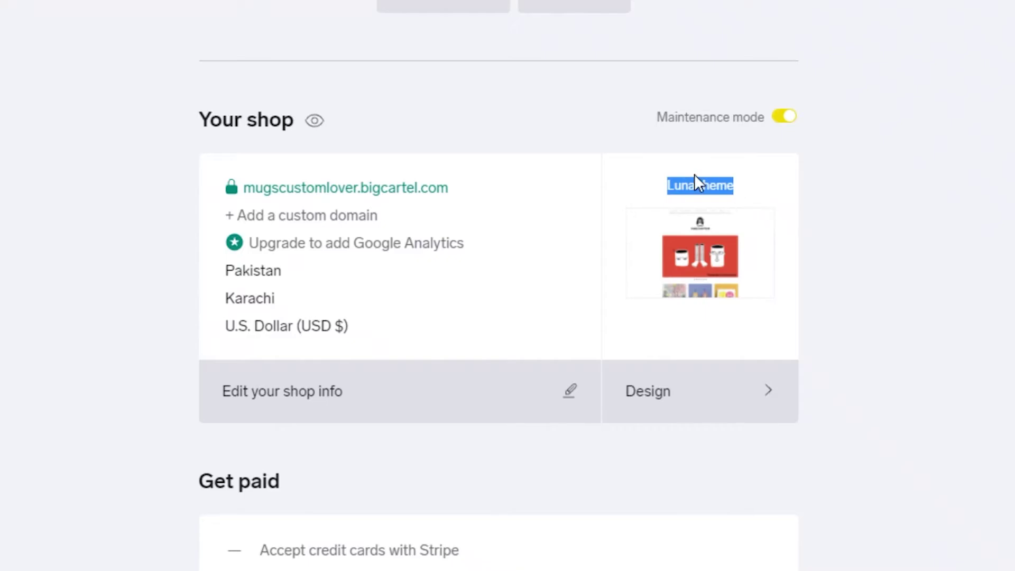
click(689, 404)
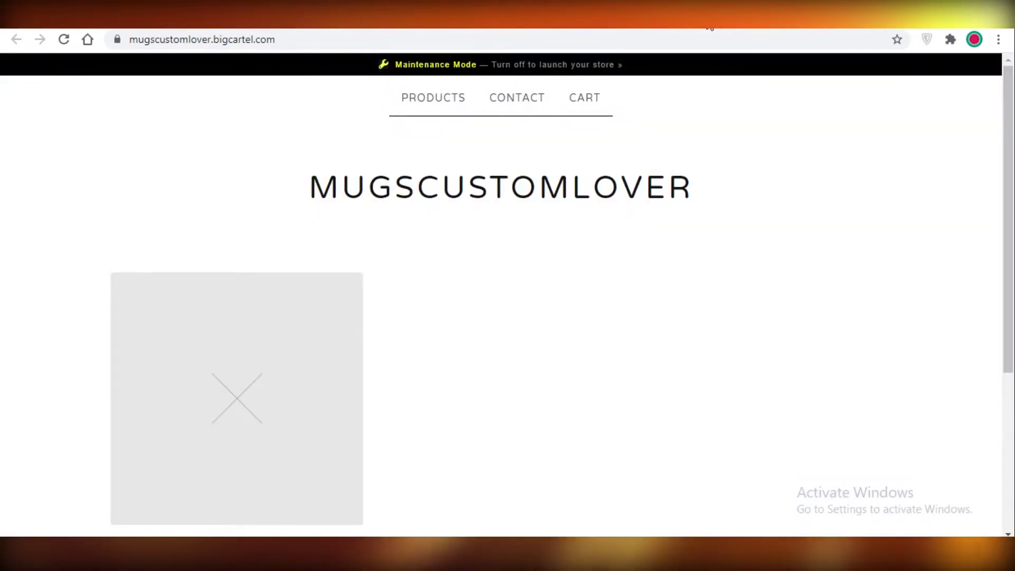
Step: Go back to the account page and open the design editor's Themes list, with Luna as current theme
click(535, 71)
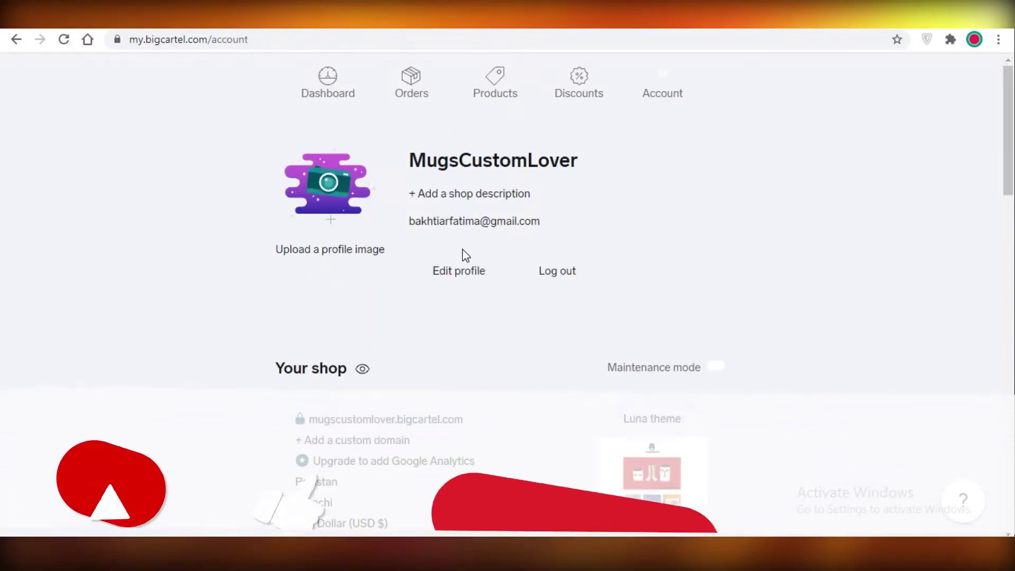
scroll(471, 275, down, 2)
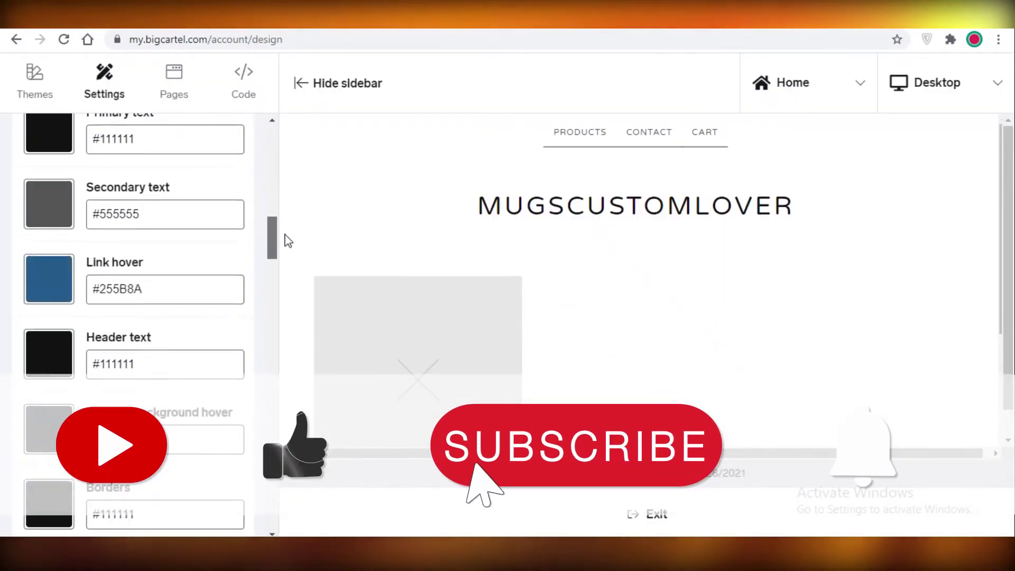
scroll(829, 299, down, 5)
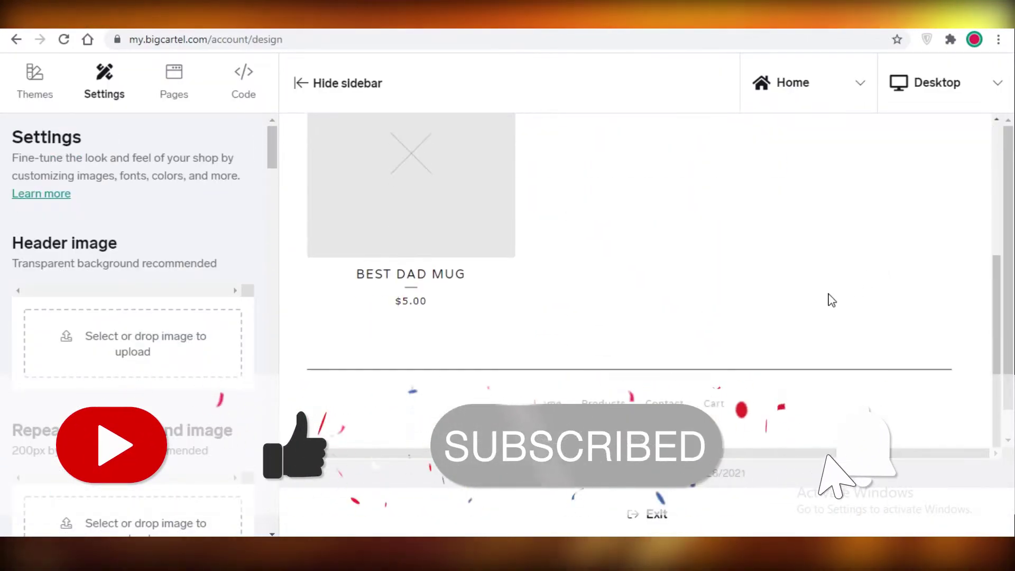
scroll(338, 207, up, 5)
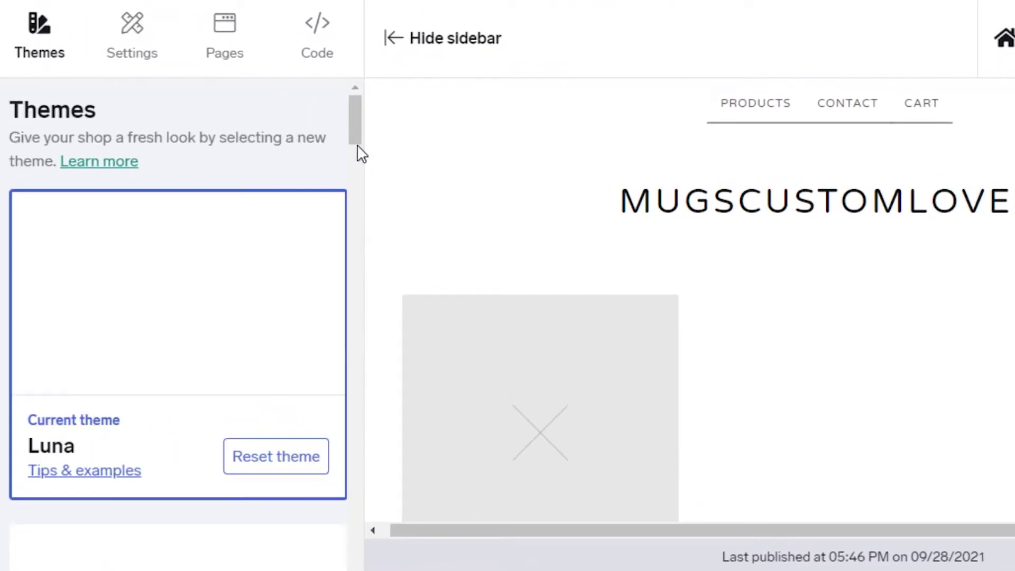
Step: Browse the available themes and apply Sidecar in place of Luna
mouse_move(358, 152)
mouse_down()
mouse_move(335, 192)
mouse_move(408, 487)
mouse_move(408, 570)
mouse_up()
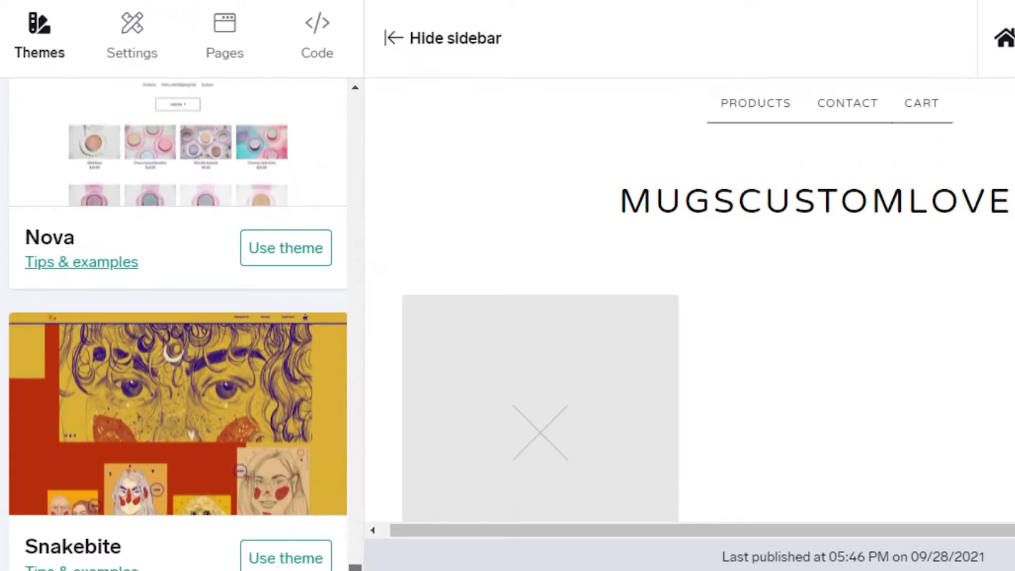
scroll(178, 324, up, 5)
scroll(178, 324, down, 4)
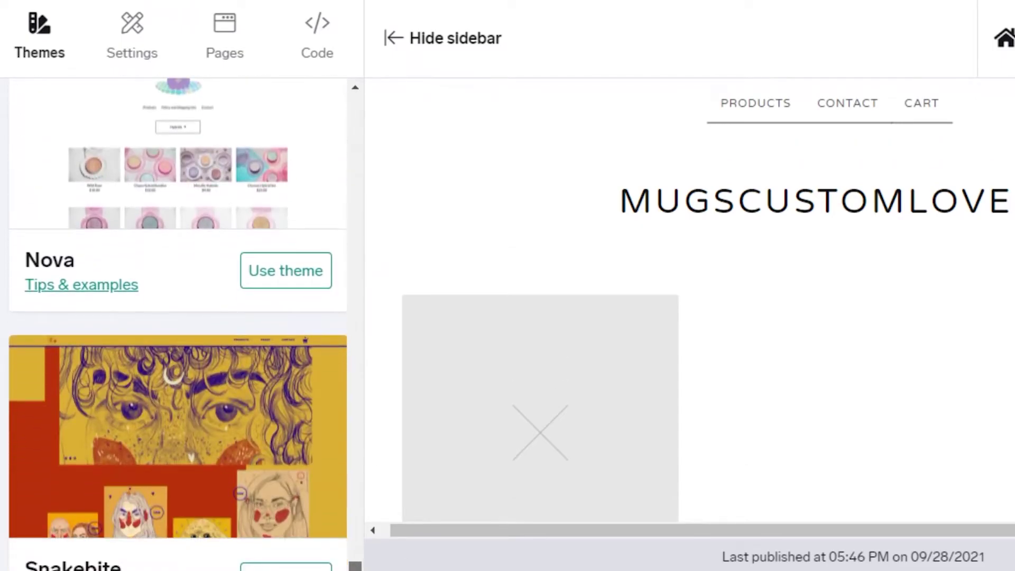
mouse_move(408, 570)
mouse_down()
mouse_move(428, 482)
mouse_move(326, 273)
mouse_up()
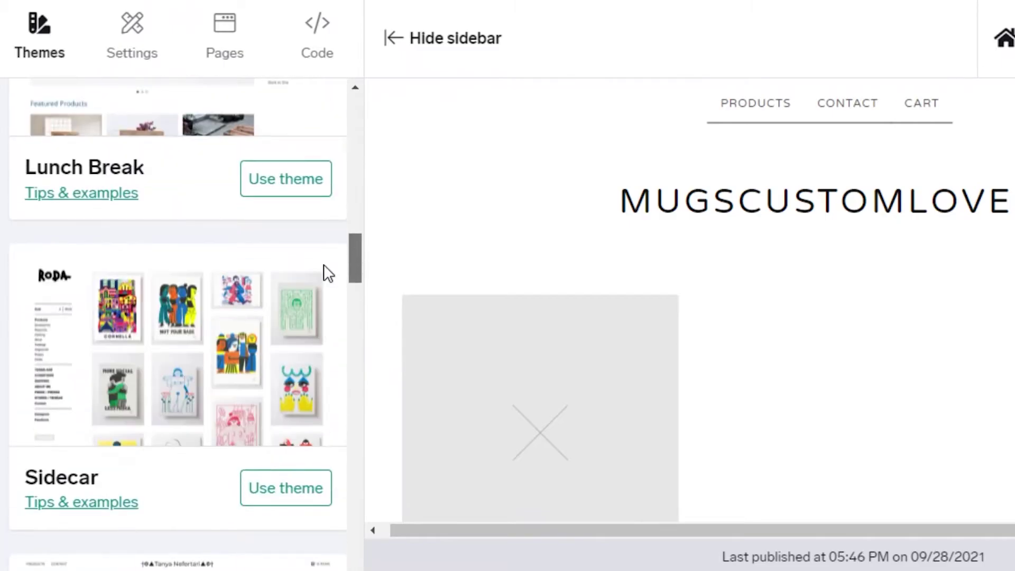
scroll(327, 272, up, 2)
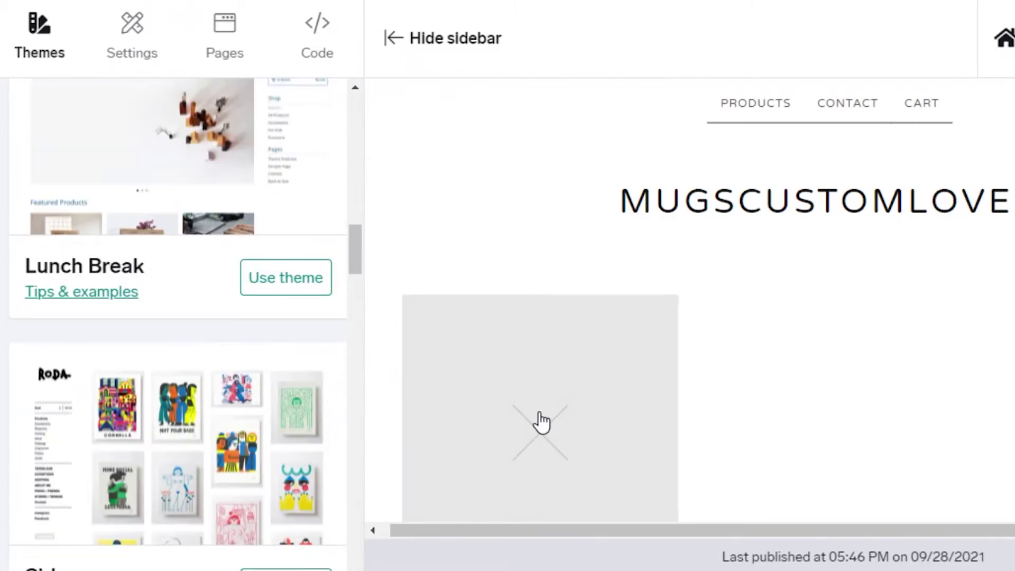
scroll(168, 418, down, 2)
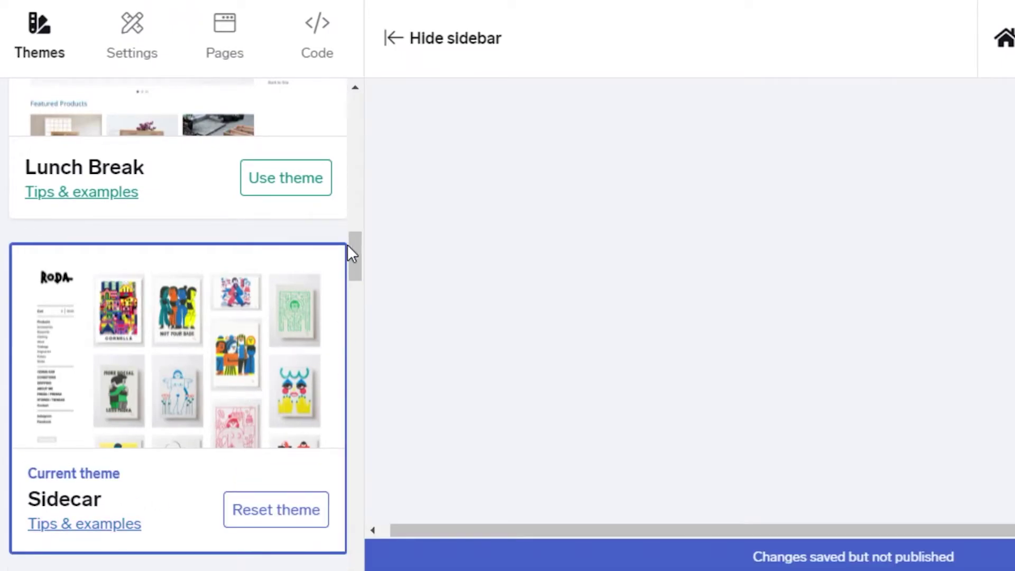
scroll(344, 221, up, 20)
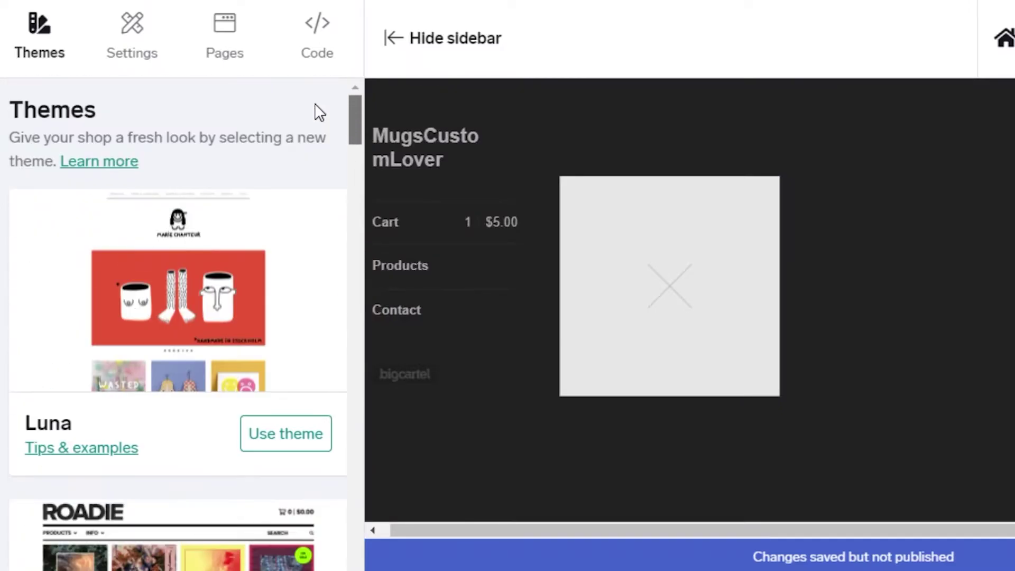
scroll(317, 108, down, 10)
mouse_move(353, 183)
mouse_down()
mouse_move(344, 355)
mouse_move(374, 503)
mouse_move(718, 333)
mouse_up()
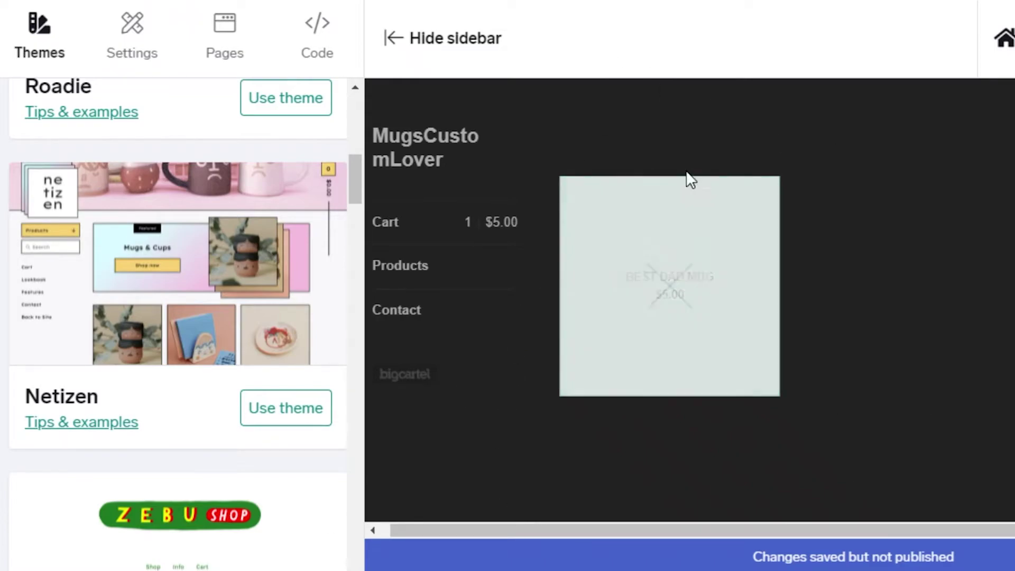
scroll(317, 312, down, 4)
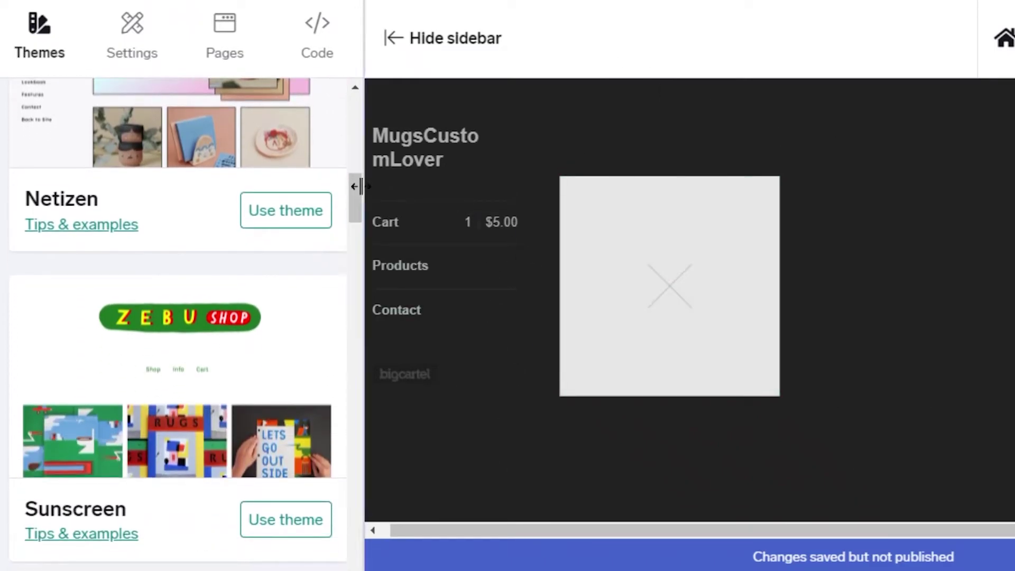
drag(355, 197, 331, 564)
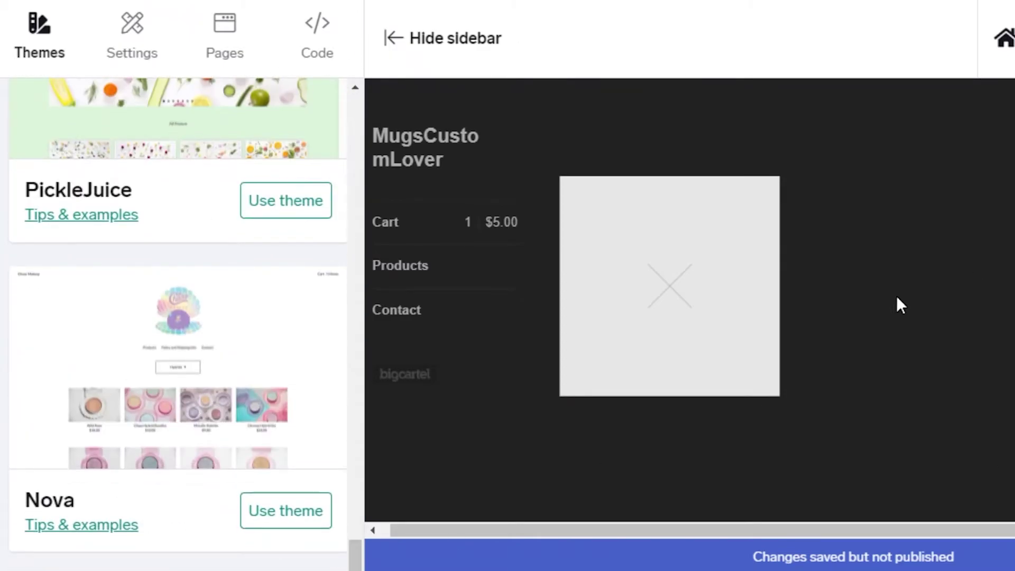
Step: In Sidecar's Settings, open the file chooser from the Background Image upload box
click(127, 48)
scroll(199, 169, up, 10)
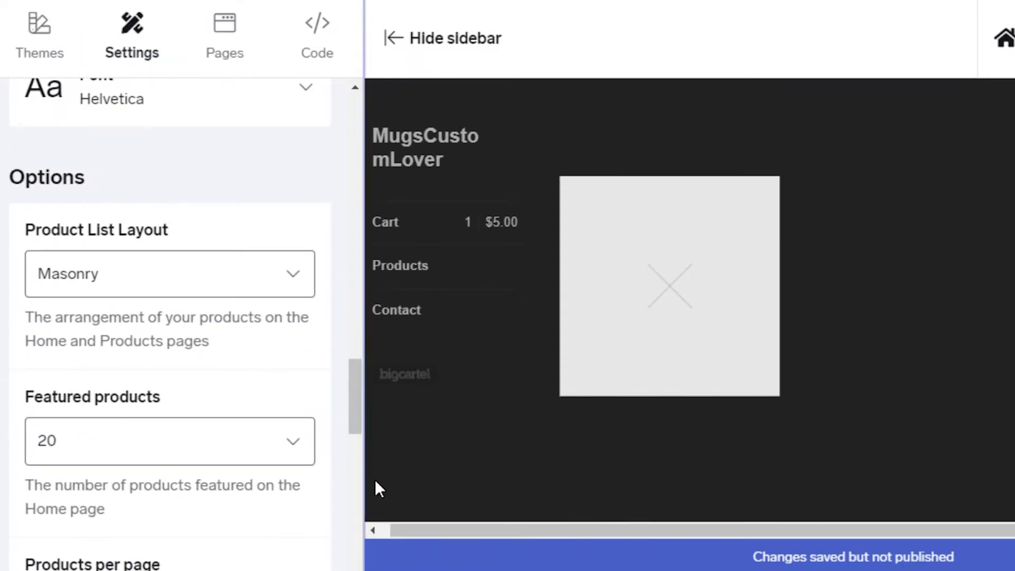
drag(356, 403, 326, 95)
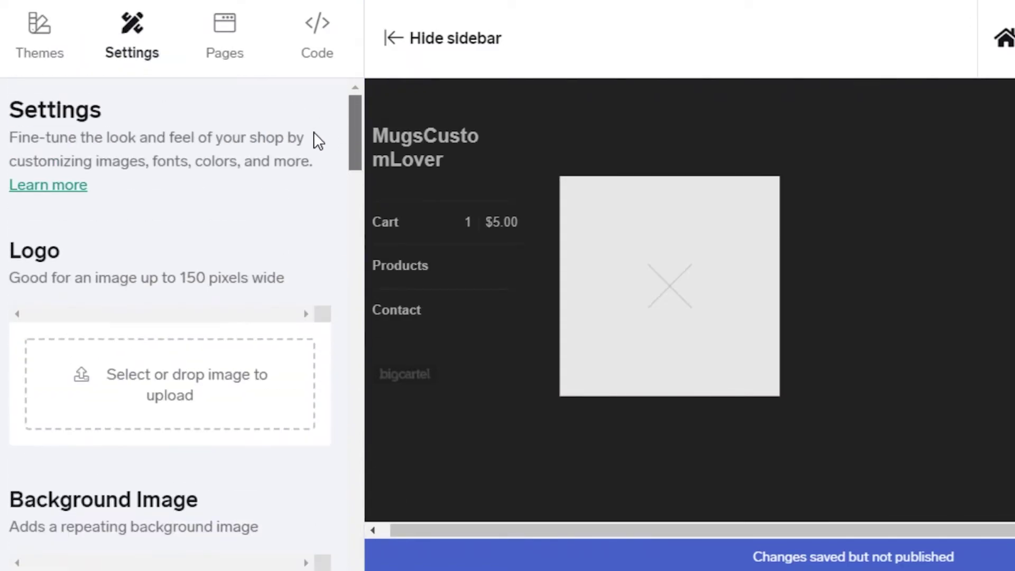
scroll(65, 301, down, 1)
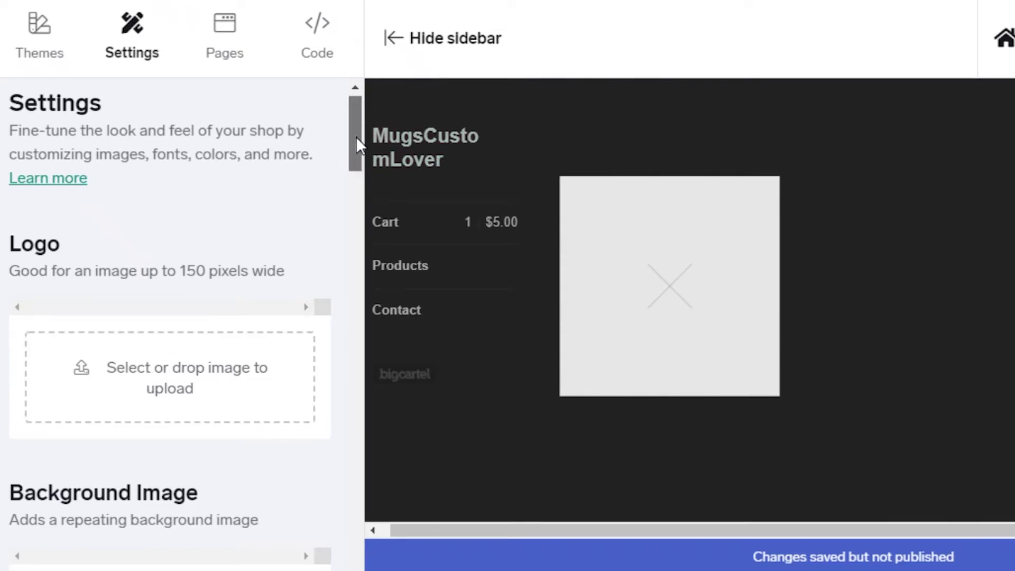
drag(357, 136, 344, 179)
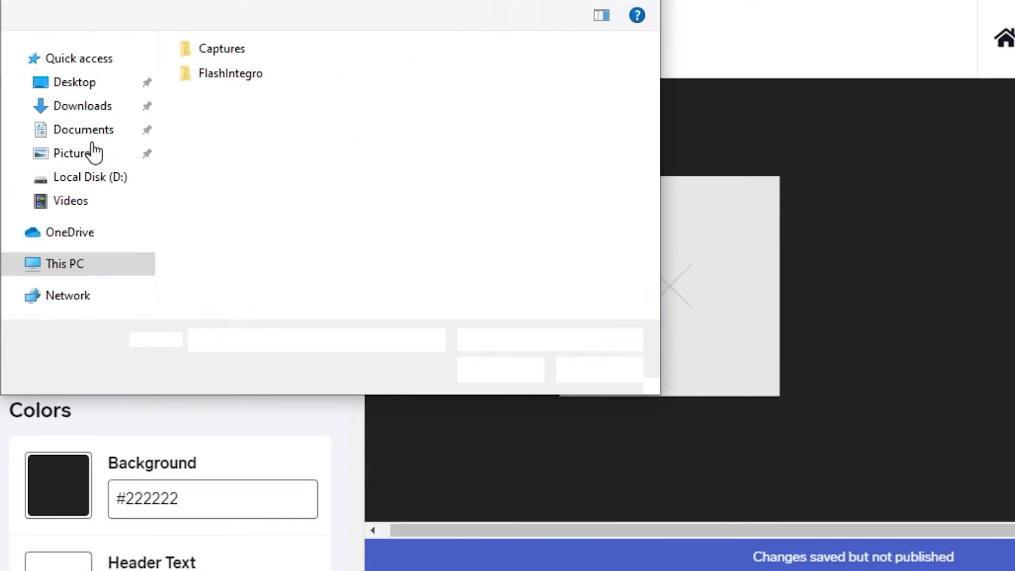
Step: Upload the NOTEBOOK image from the Downloads folder as the background image
click(44, 181)
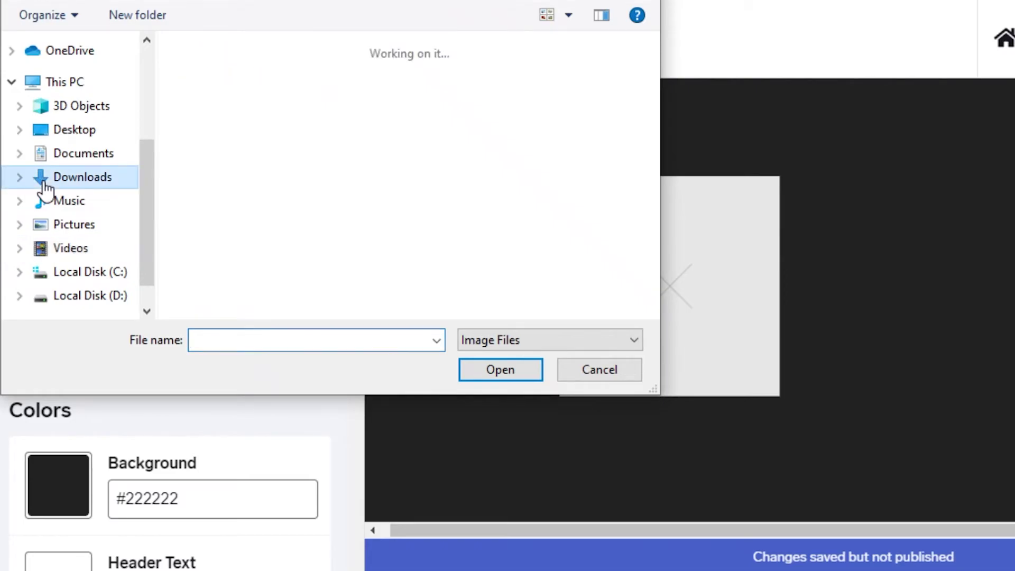
scroll(368, 229, down, 3)
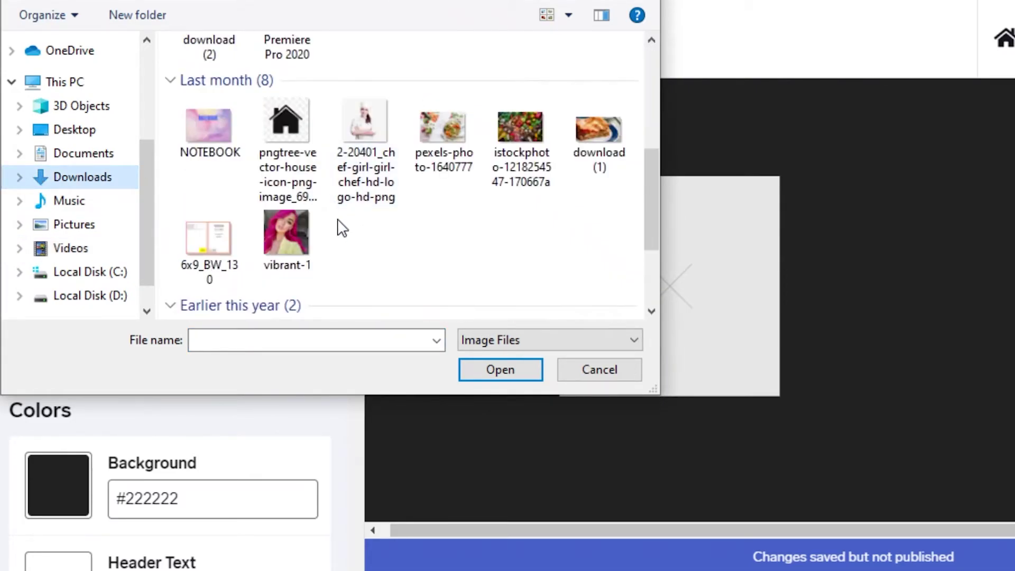
click(317, 251)
click(197, 137)
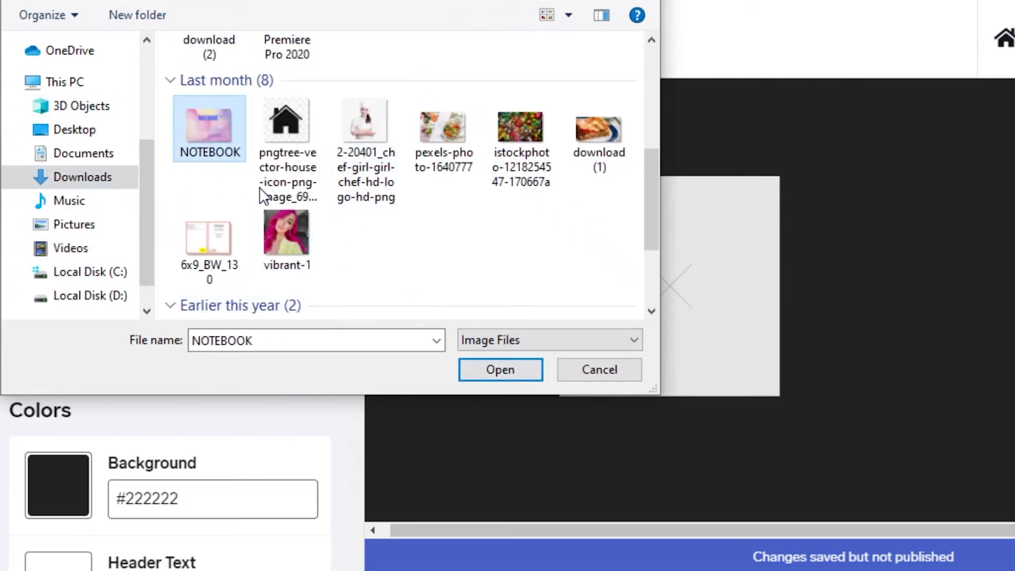
double_click(293, 233)
scroll(236, 255, down, 7)
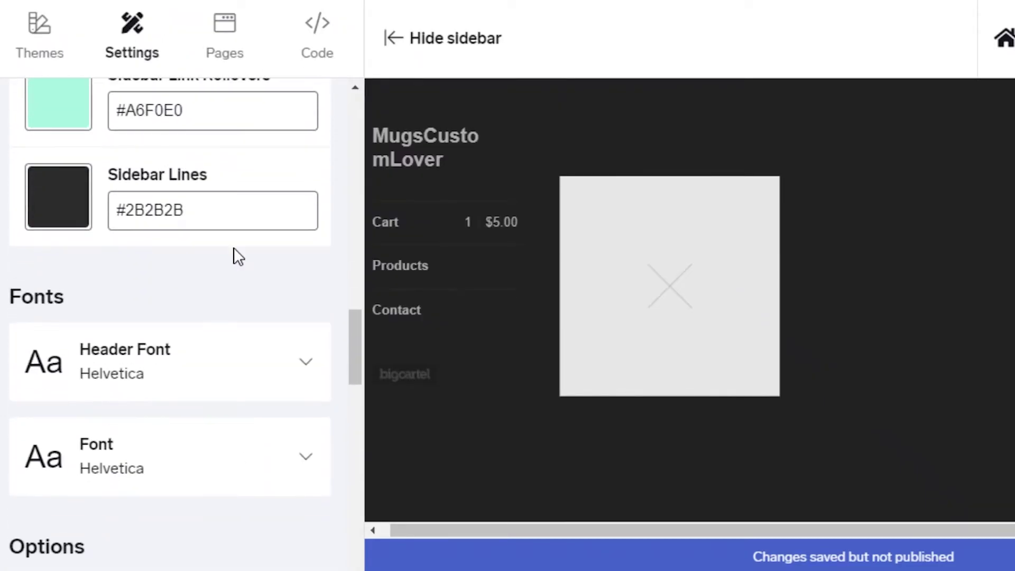
scroll(68, 344, down, 2)
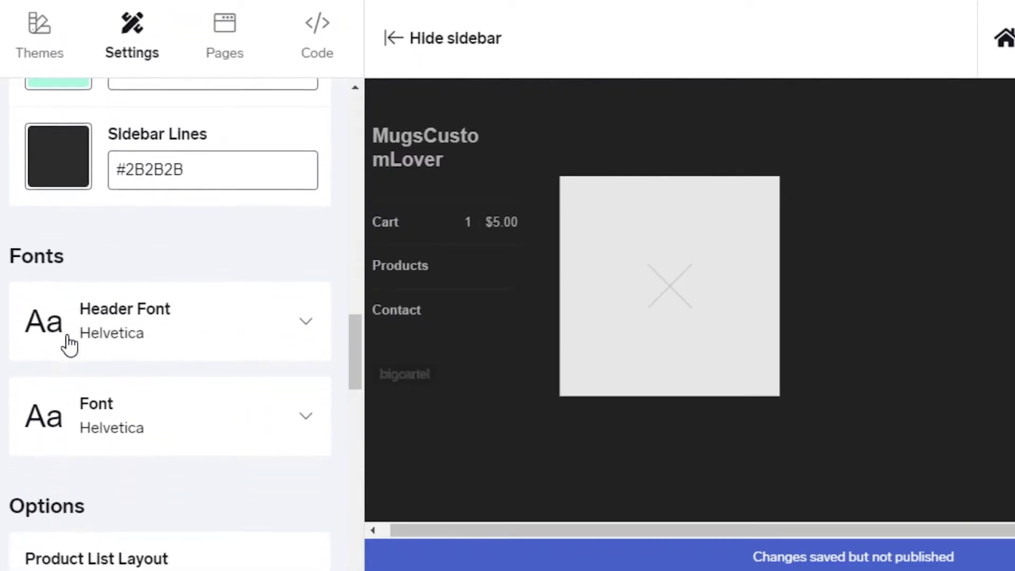
click(95, 289)
scroll(294, 326, down, 5)
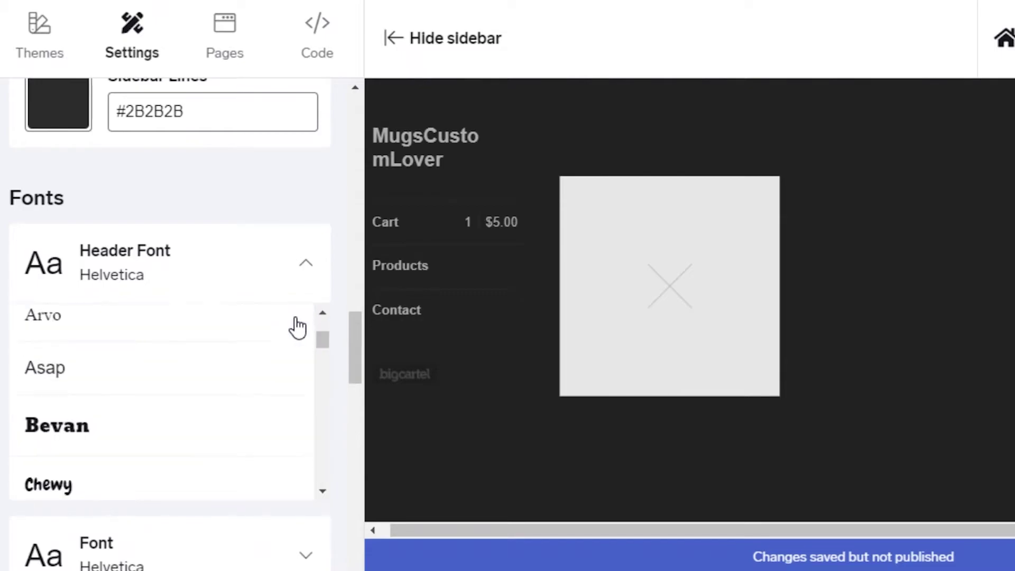
drag(318, 356, 304, 487)
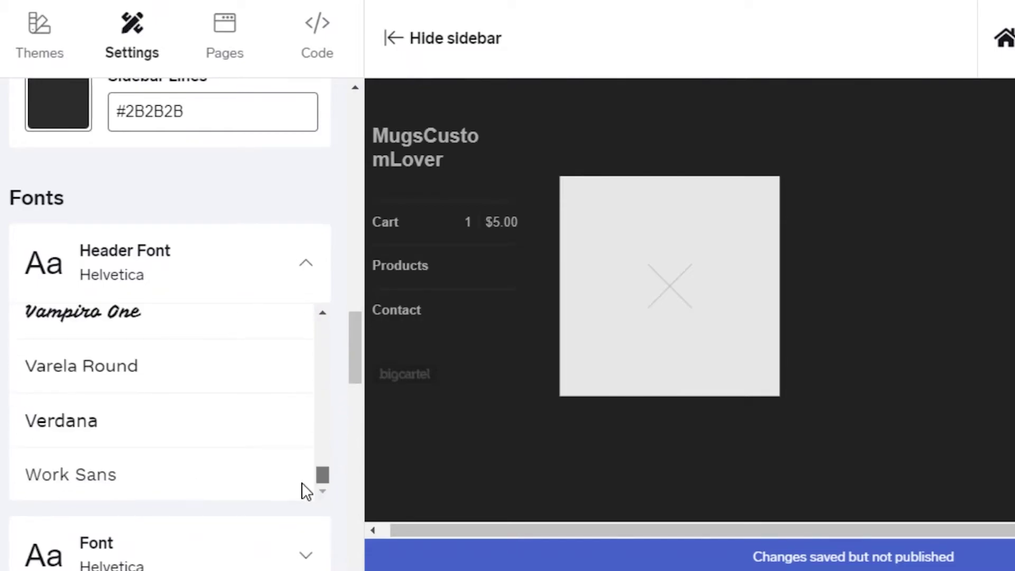
click(187, 259)
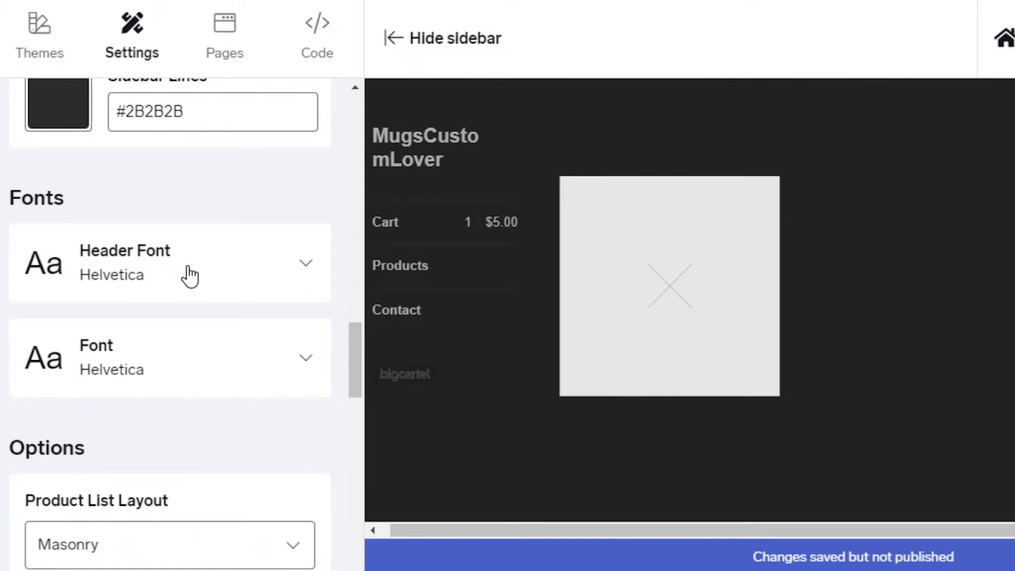
scroll(169, 365, down, 3)
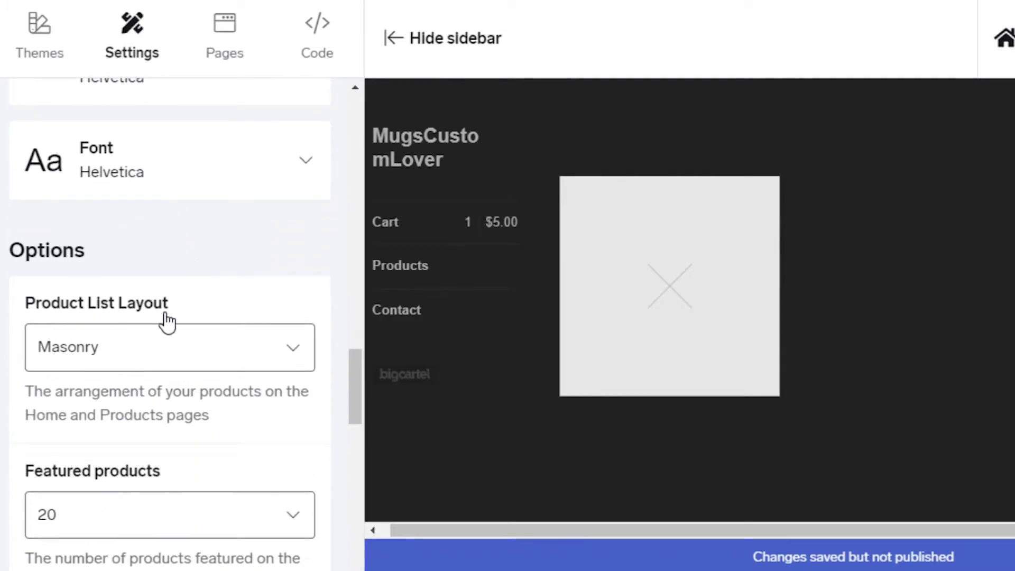
click(179, 339)
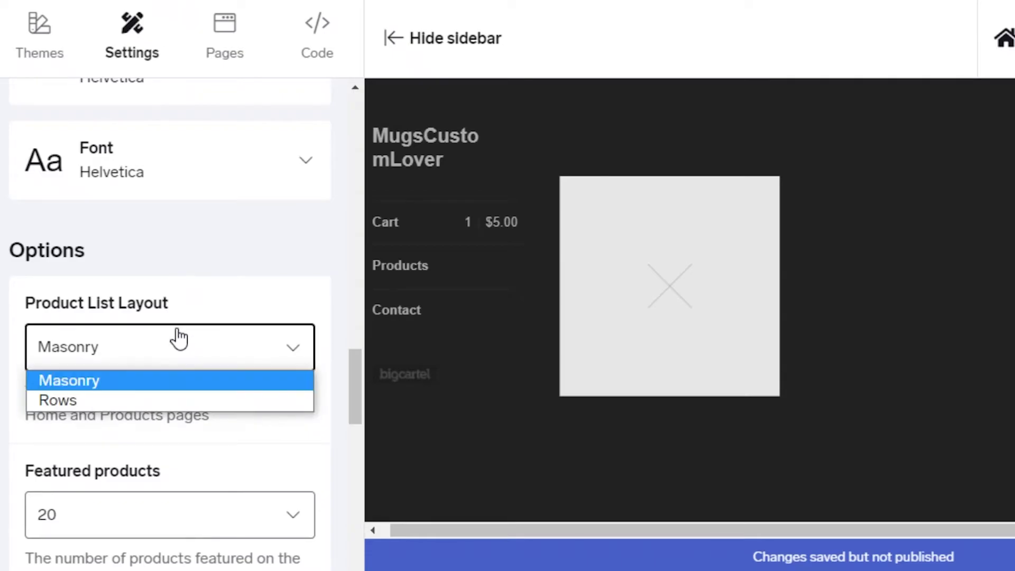
click(176, 341)
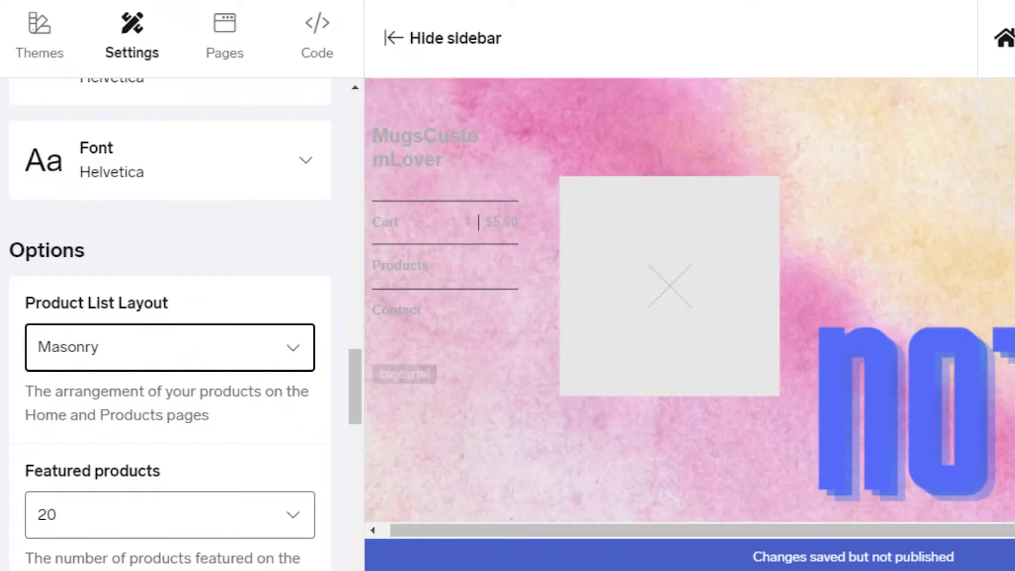
scroll(324, 407, up, 5)
scroll(290, 390, up, 10)
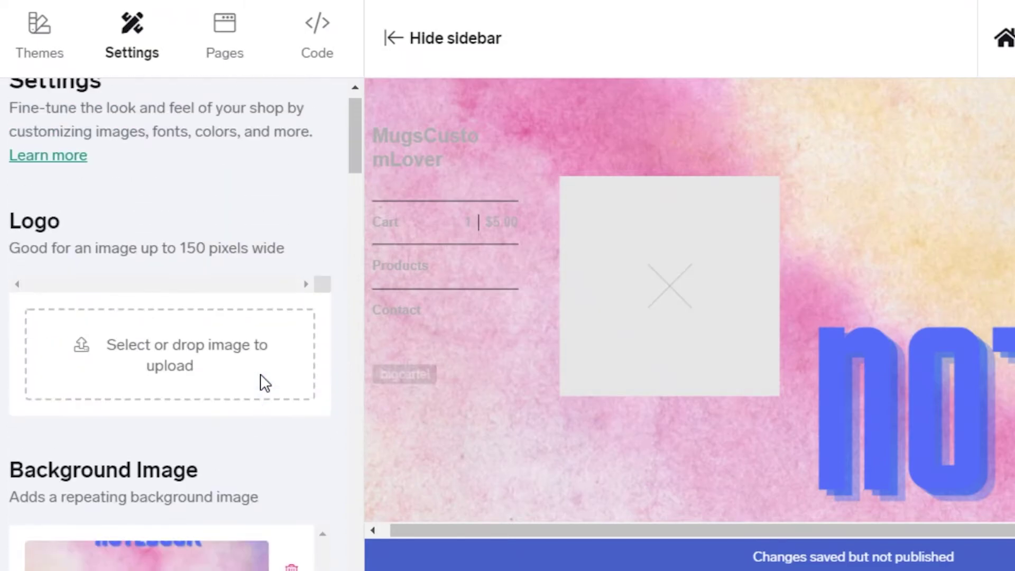
scroll(264, 383, down, 5)
scroll(959, 422, down, 1)
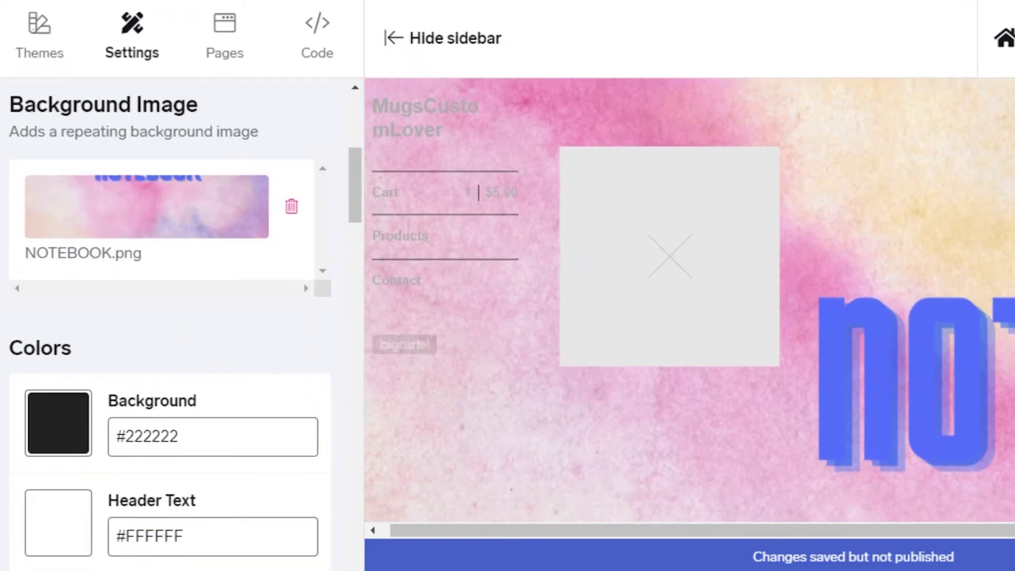
scroll(262, 282, up, 2)
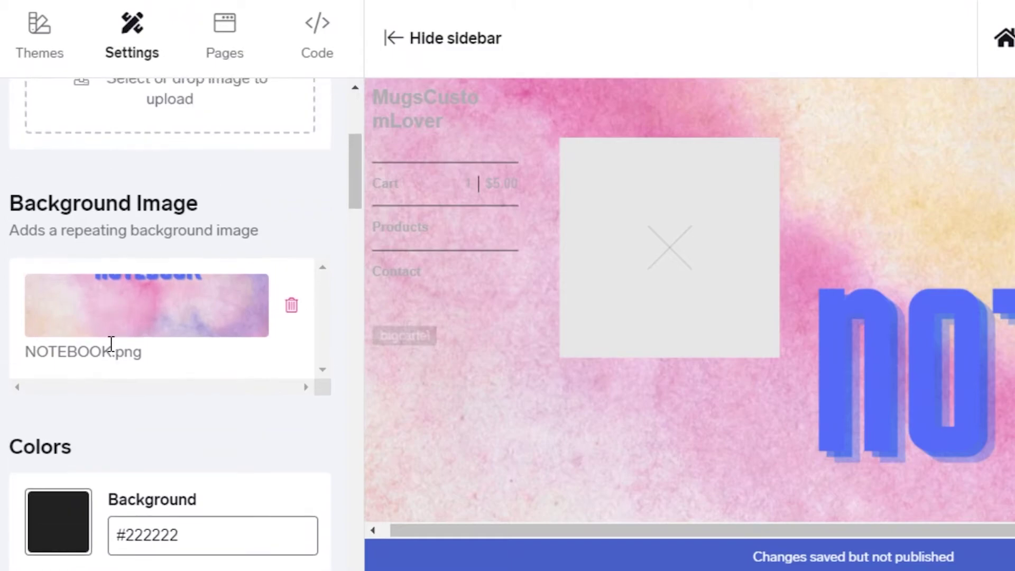
scroll(820, 397, up, 1)
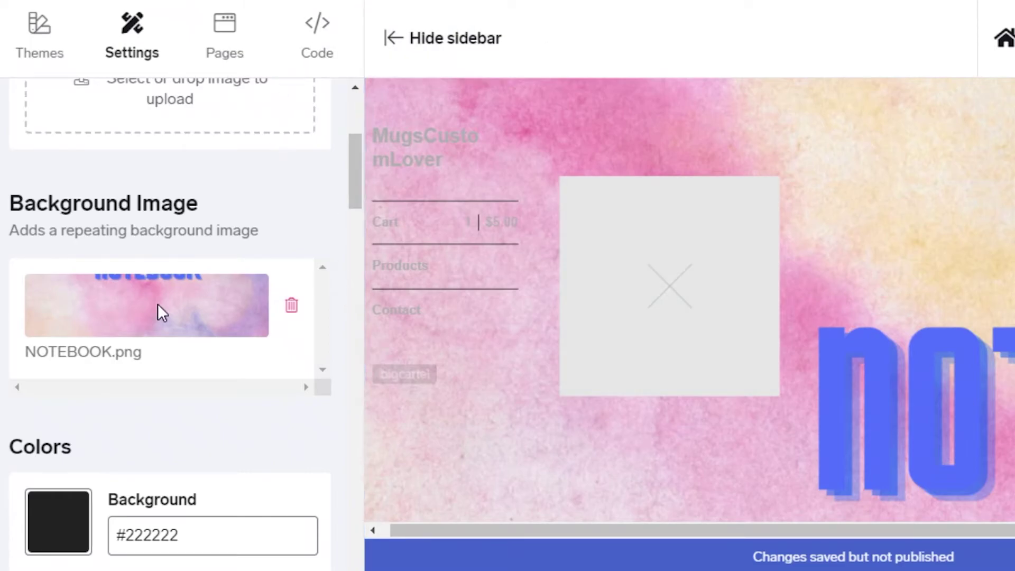
scroll(162, 313, up, 4)
scroll(915, 376, down, 1)
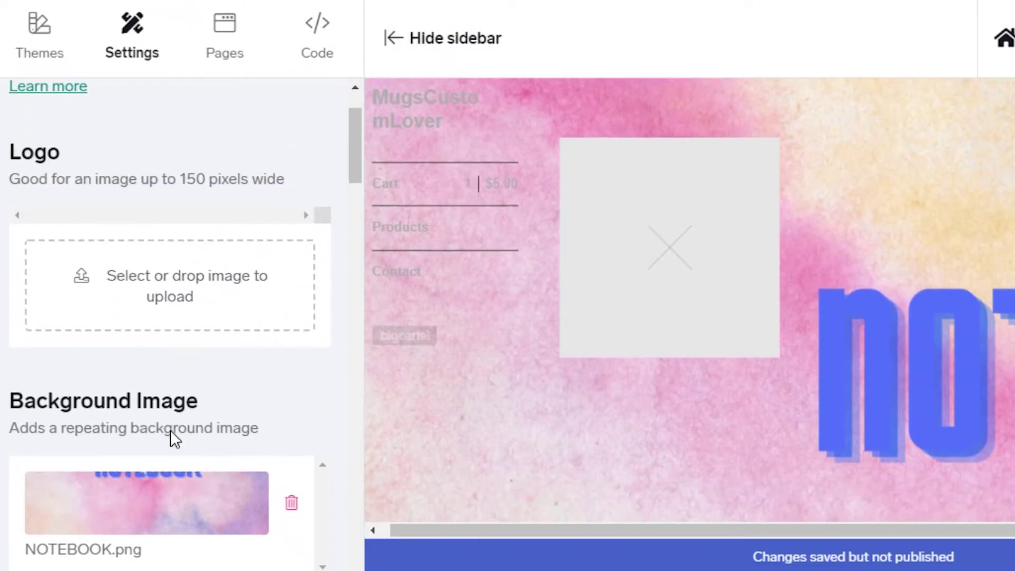
Step: Delete the NOTEBOOK.png background image so the preview turns dark again
scroll(170, 429, down, 6)
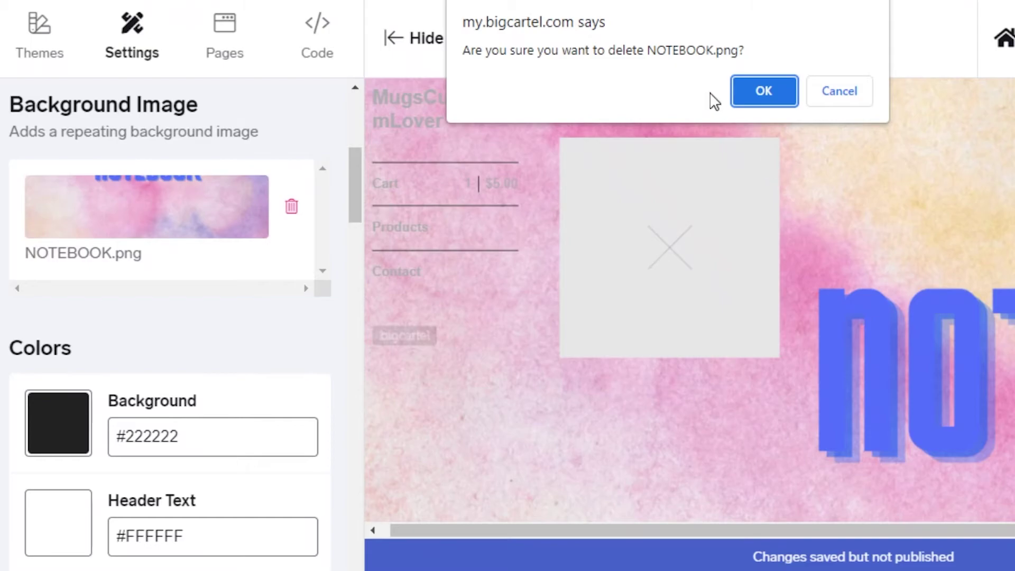
click(742, 98)
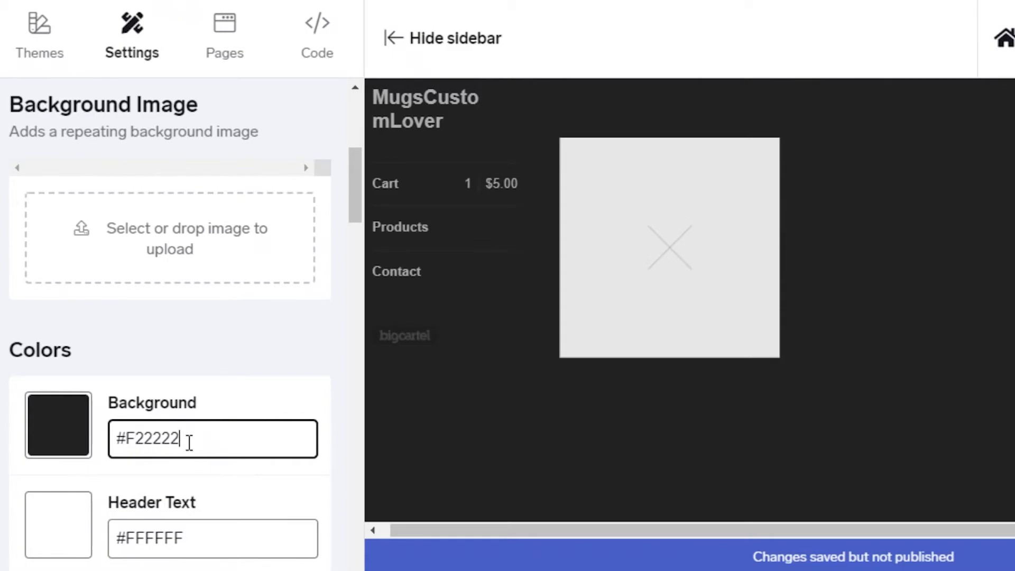
Step: Set the store Background colour to mauve #A48989
click(38, 441)
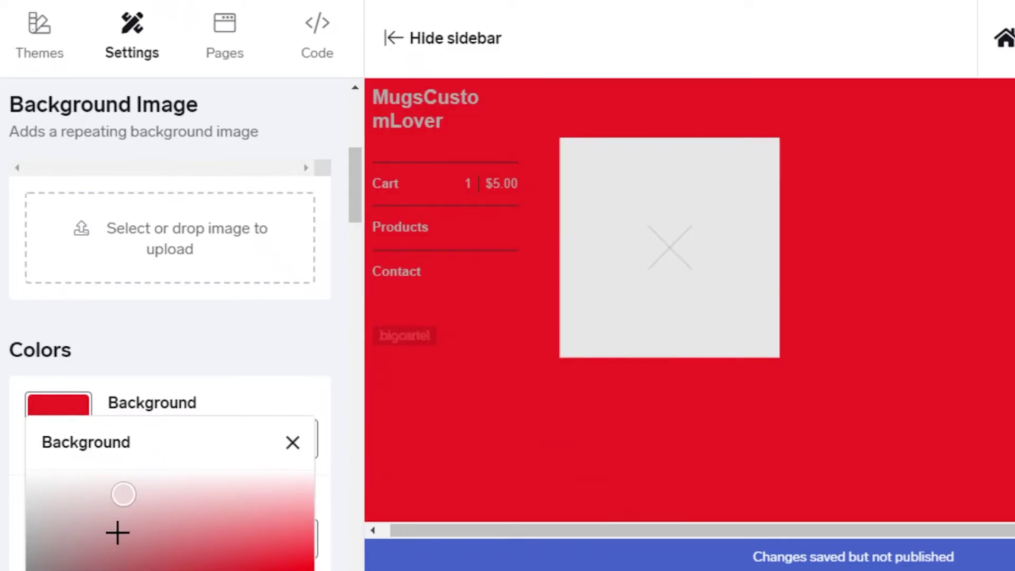
drag(131, 532, 63, 565)
scroll(240, 419, down, 12)
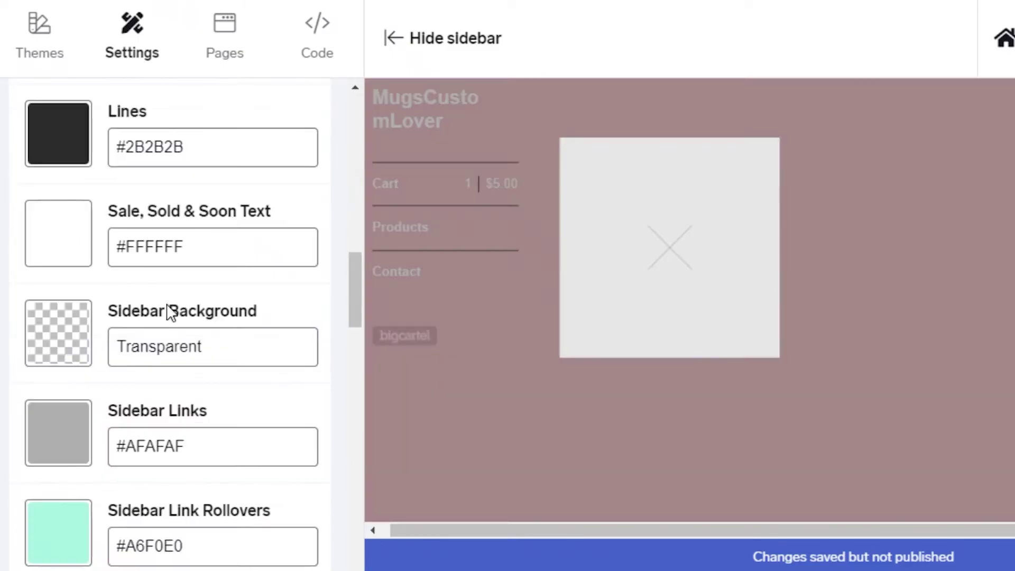
scroll(170, 313, up, 8)
scroll(70, 213, up, 2)
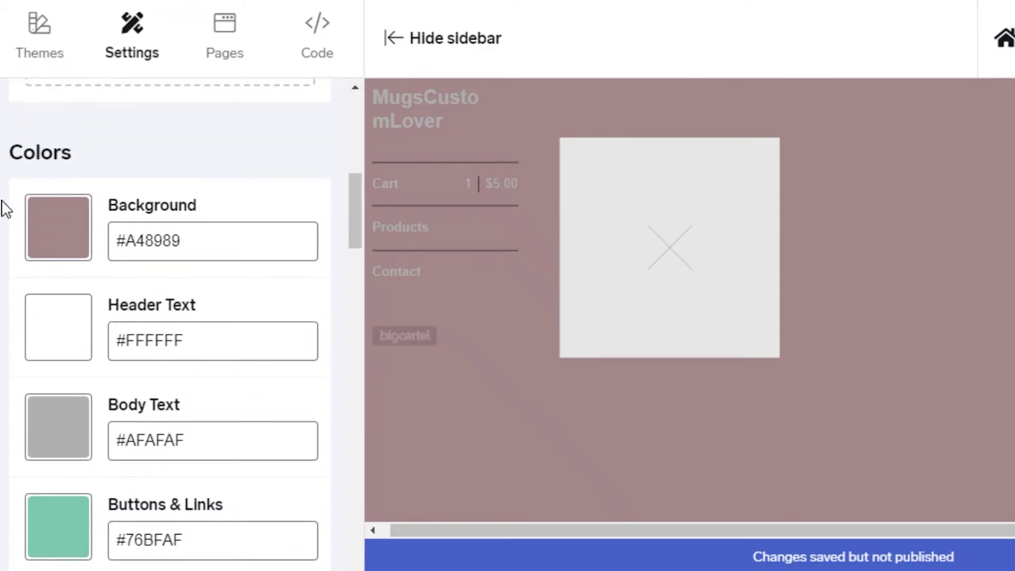
scroll(45, 232, down, 2)
scroll(39, 437, up, 2)
Step: Set the Header Text colour to crimson #DC0047
click(50, 313)
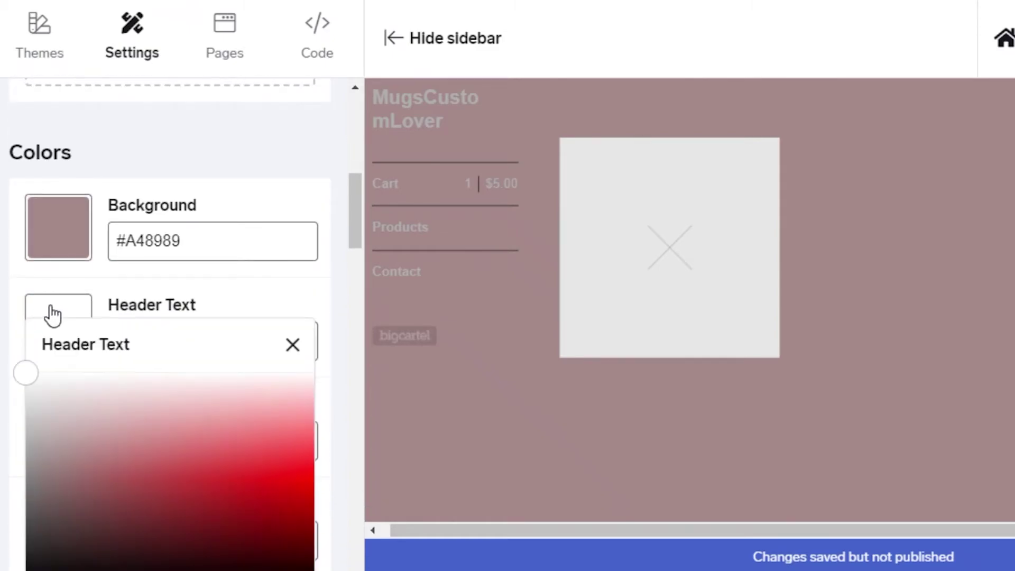
scroll(125, 488, down, 3)
drag(45, 439, 252, 423)
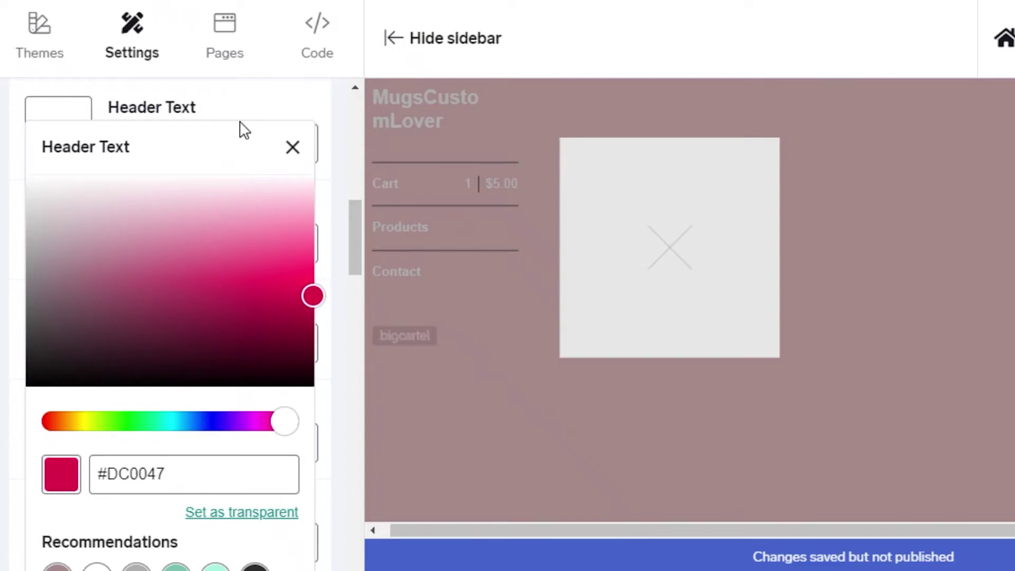
click(293, 148)
scroll(69, 317, up, 7)
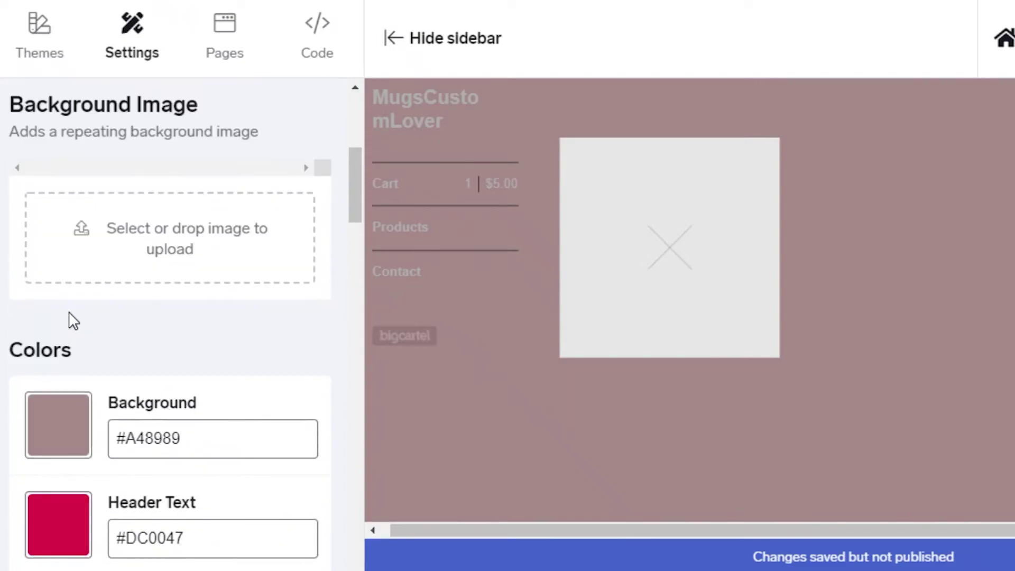
scroll(61, 329, down, 4)
scroll(61, 328, up, 2)
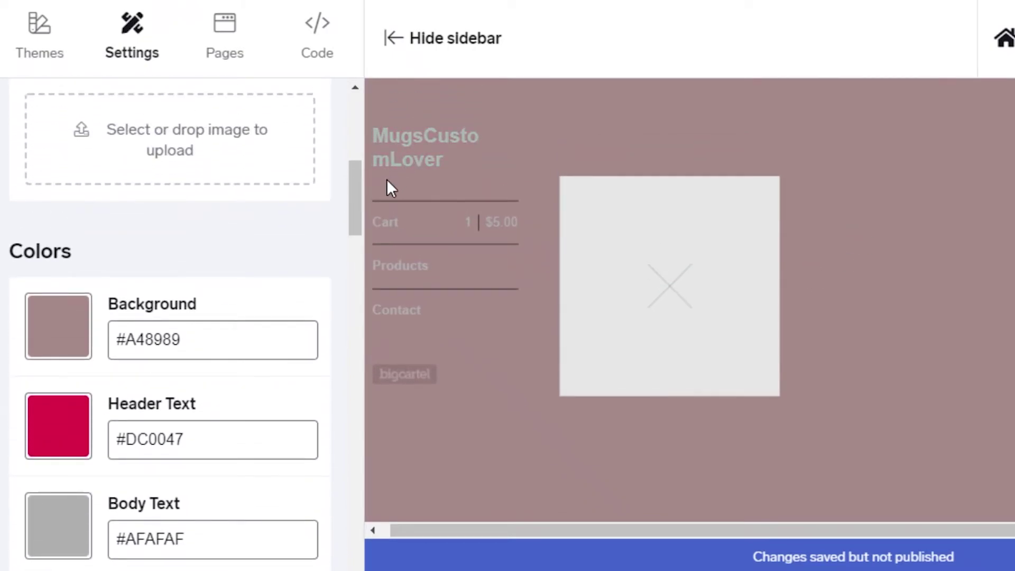
scroll(38, 322, down, 3)
click(39, 322)
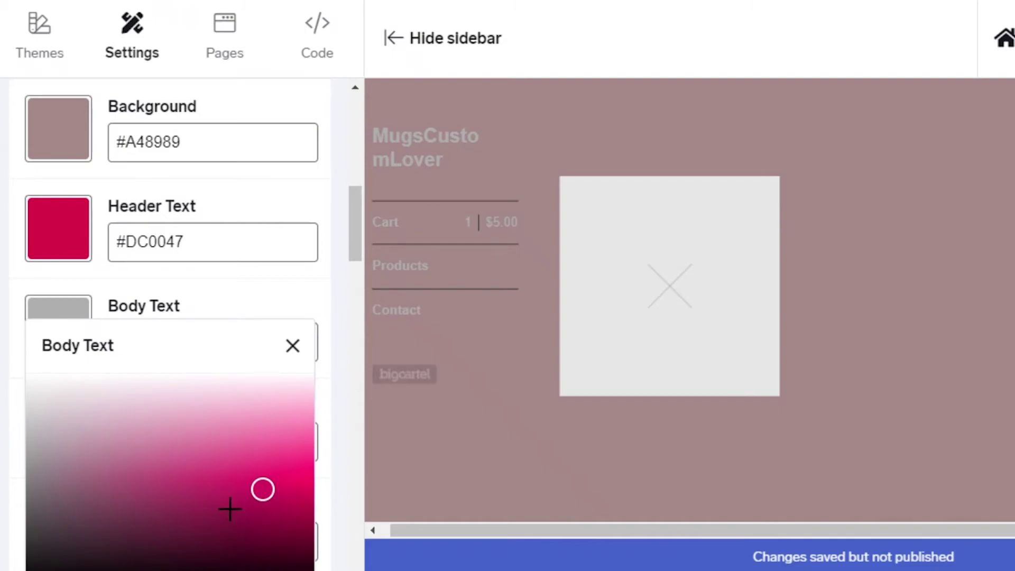
scroll(229, 509, down, 15)
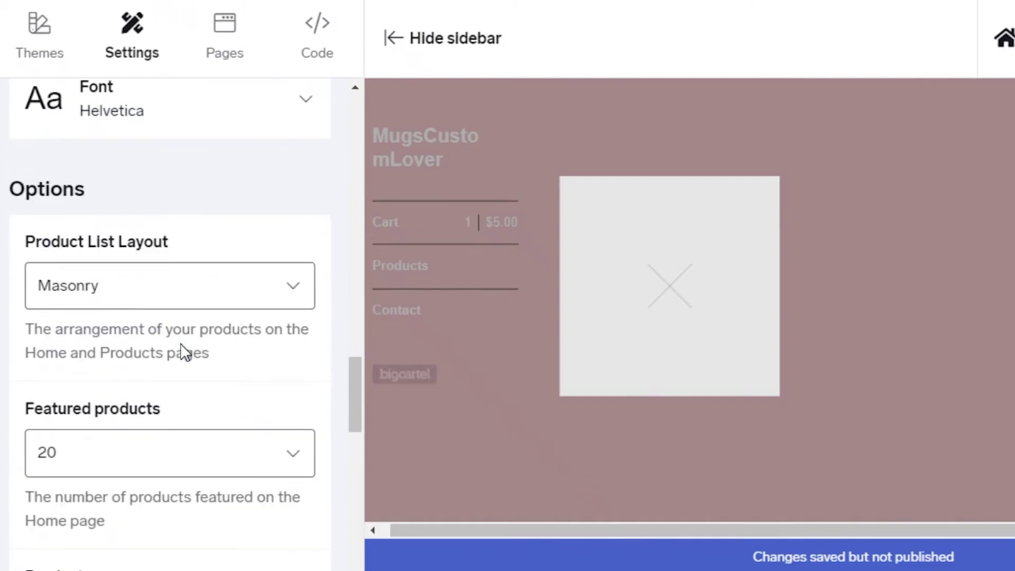
Step: Uncheck Fixed Sidebar in the Sidecar settings, leaving Show search off
scroll(182, 351, down, 3)
scroll(159, 301, up, 2)
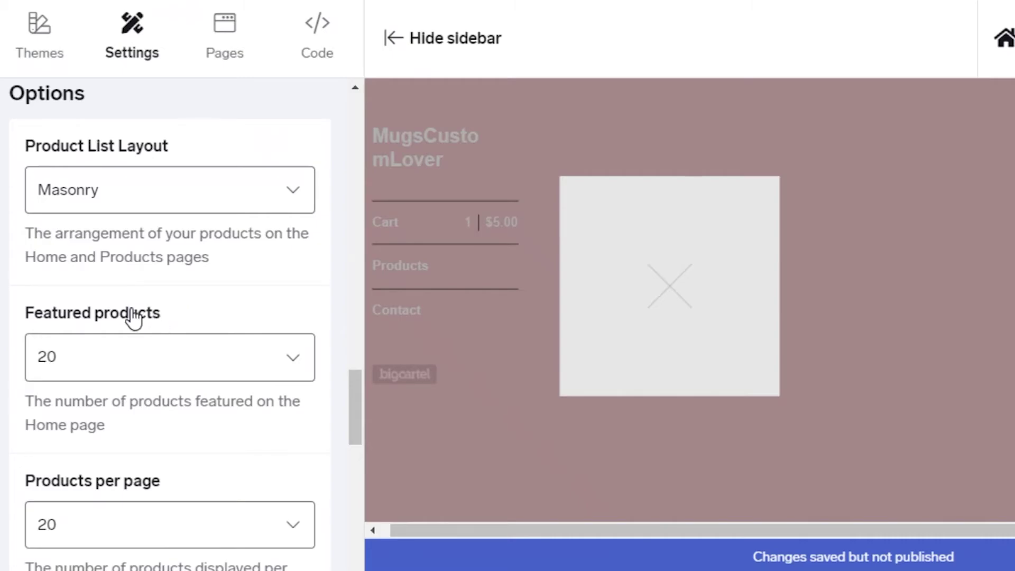
scroll(133, 317, down, 10)
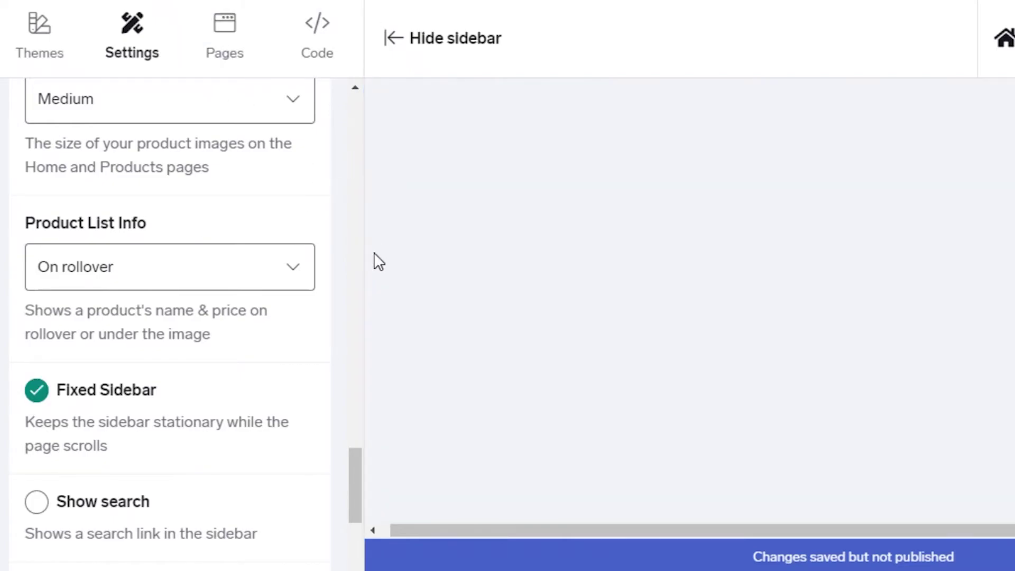
scroll(106, 356, up, 3)
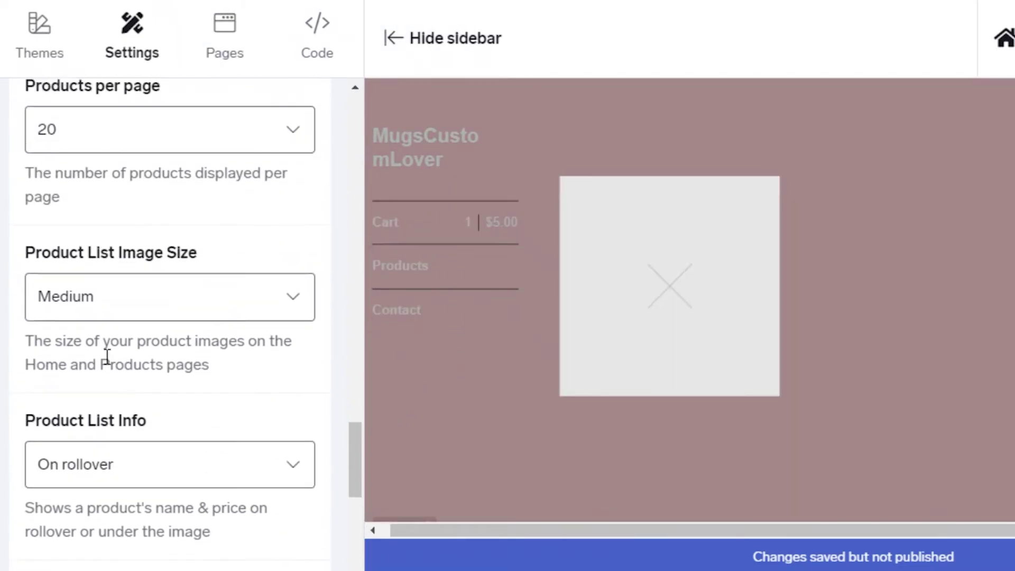
scroll(88, 402, down, 1)
click(37, 490)
scroll(154, 490, down, 3)
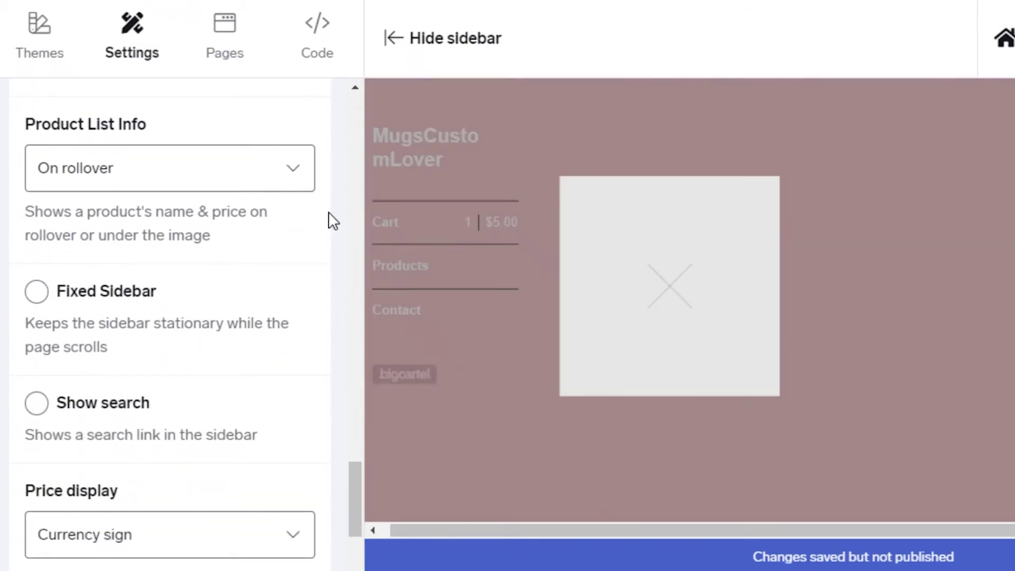
scroll(222, 303, down, 5)
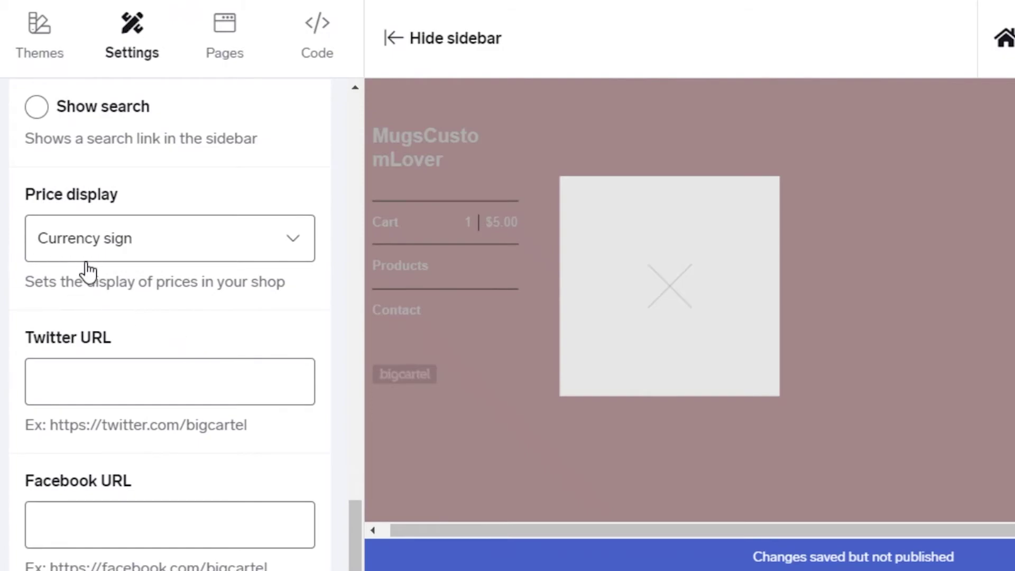
scroll(87, 271, down, 2)
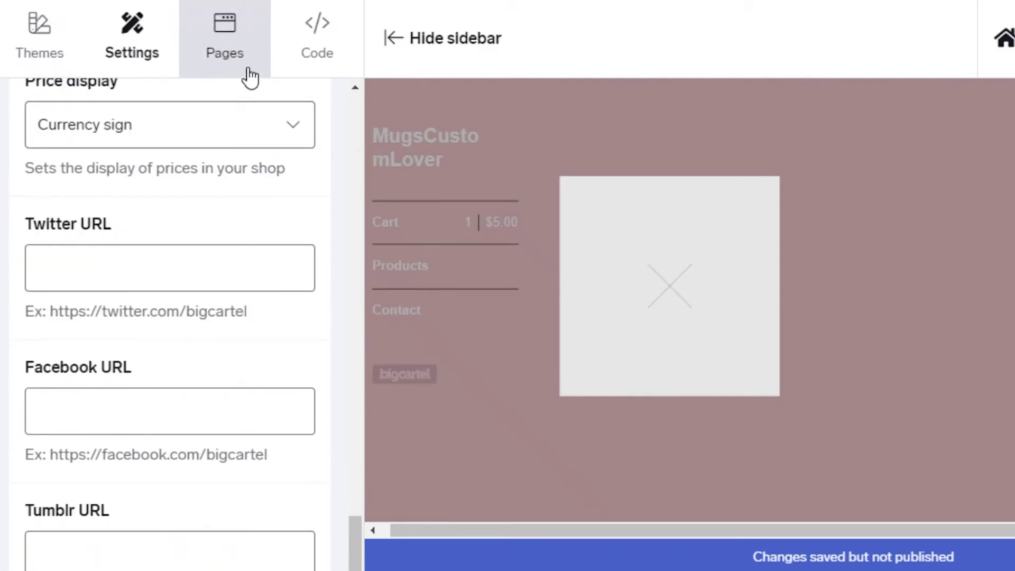
Step: Create a new custom page named SHOP and save it
click(224, 58)
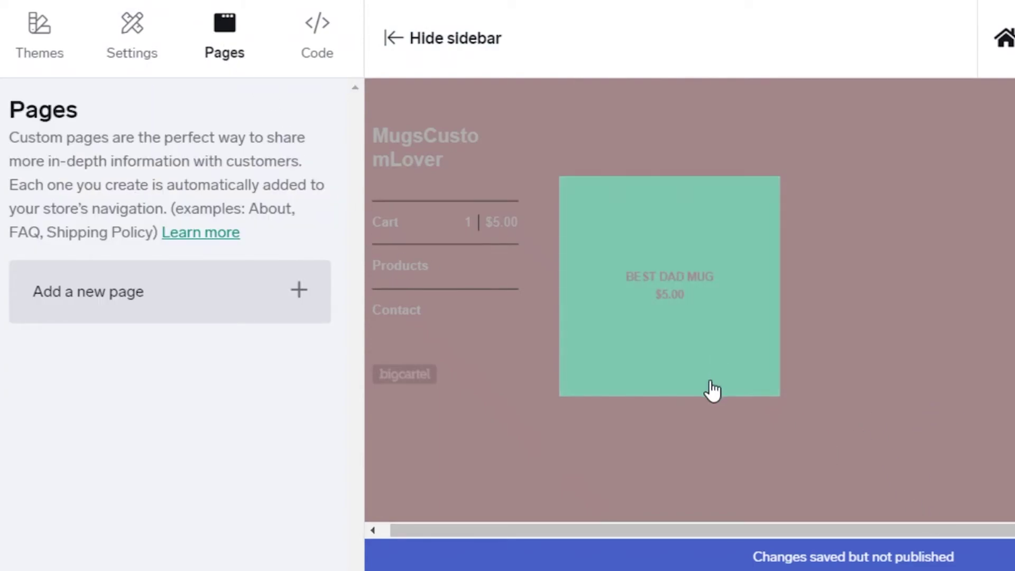
click(220, 292)
click(165, 151)
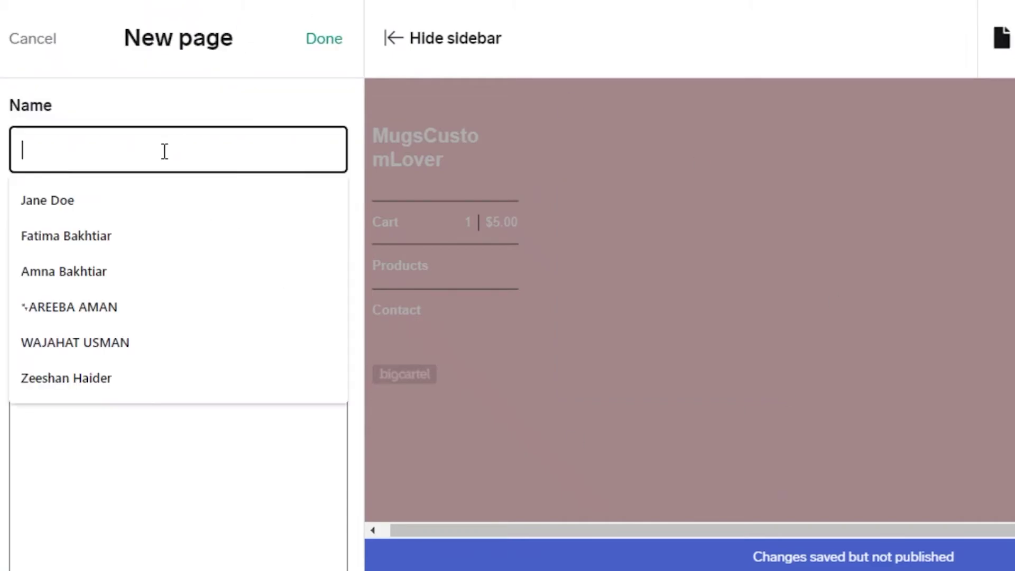
text(A)
key(BackSpace)
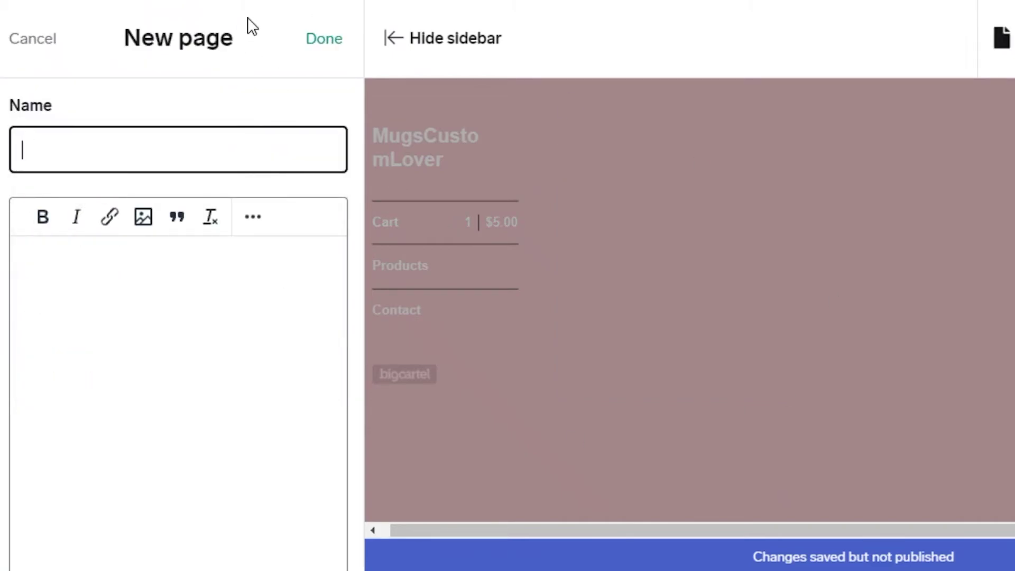
text(SHOP)
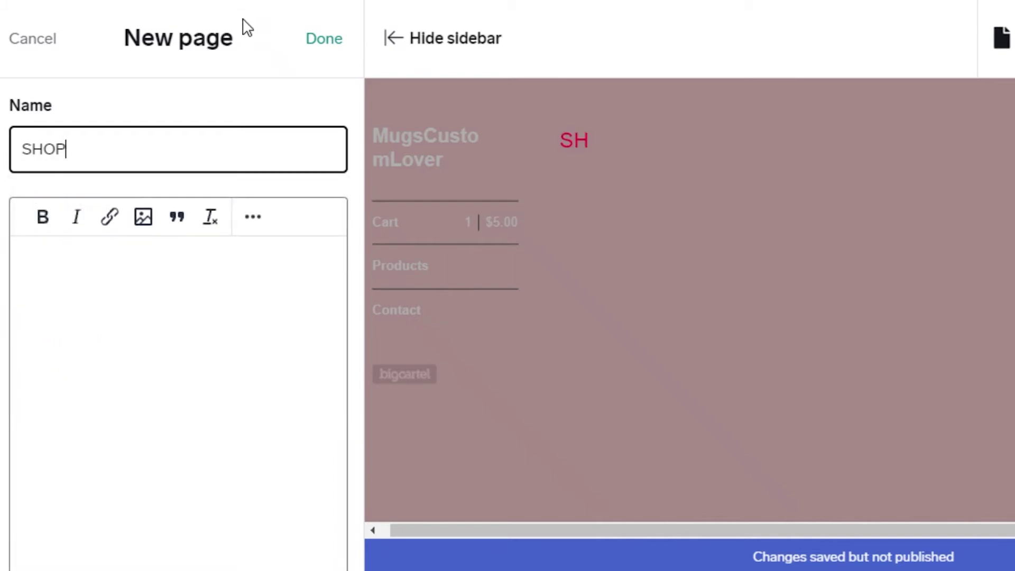
drag(247, 27, 100, 402)
click(99, 401)
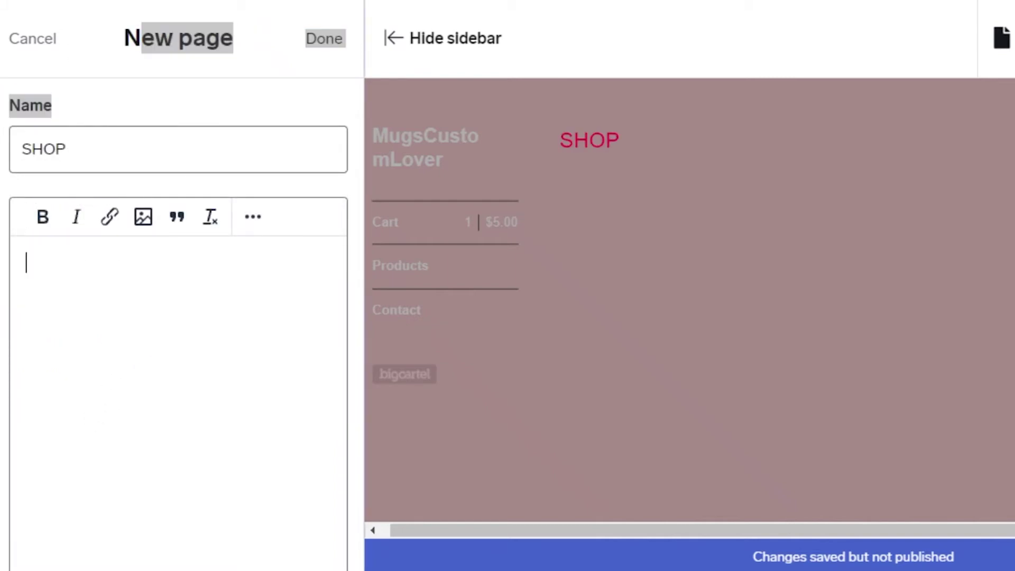
click(324, 38)
Step: Rename the SHOP page to BEST SELLERS, save it, and start another new page
click(216, 376)
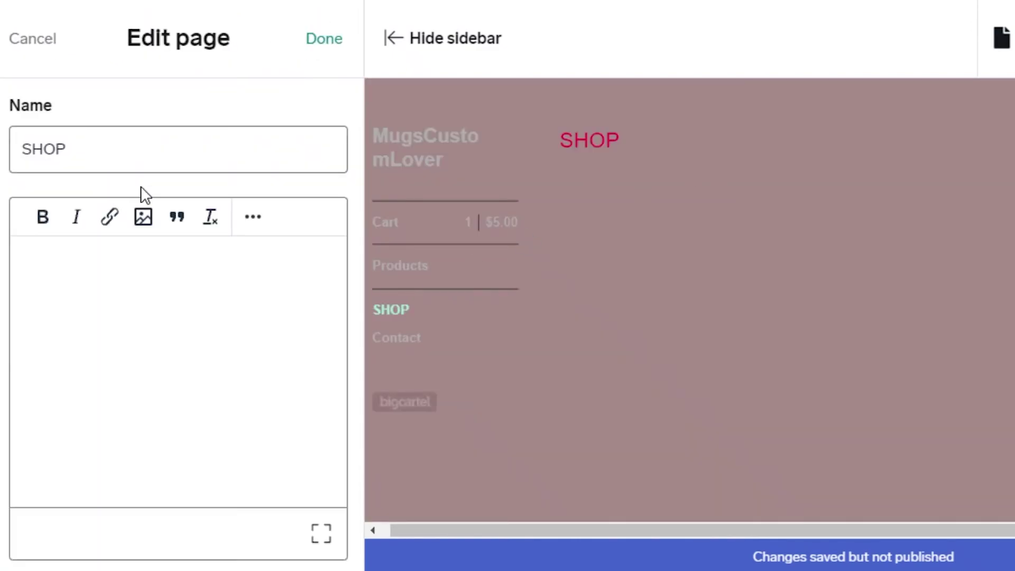
double_click(149, 148)
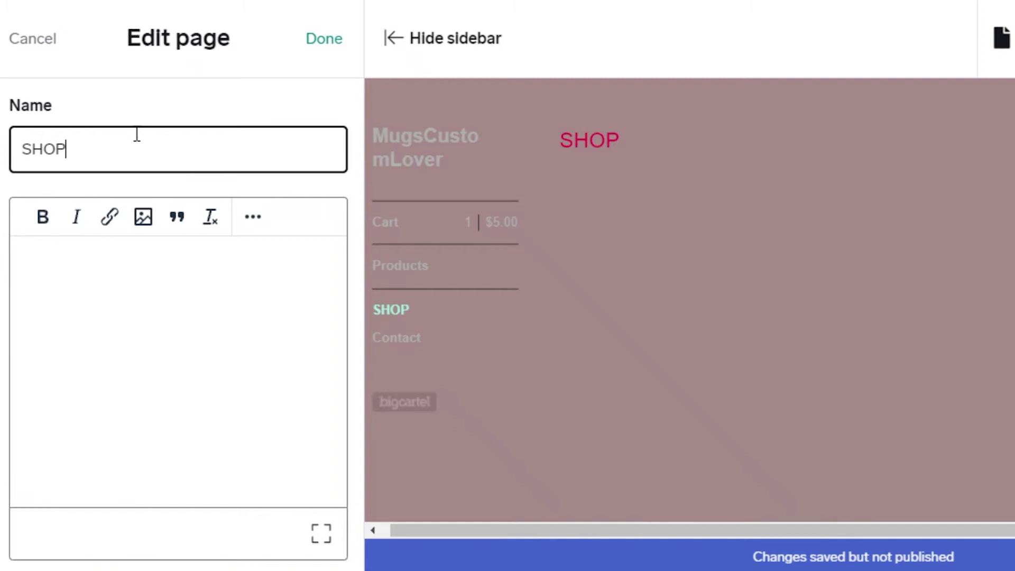
text(S)
key(BackSpace)
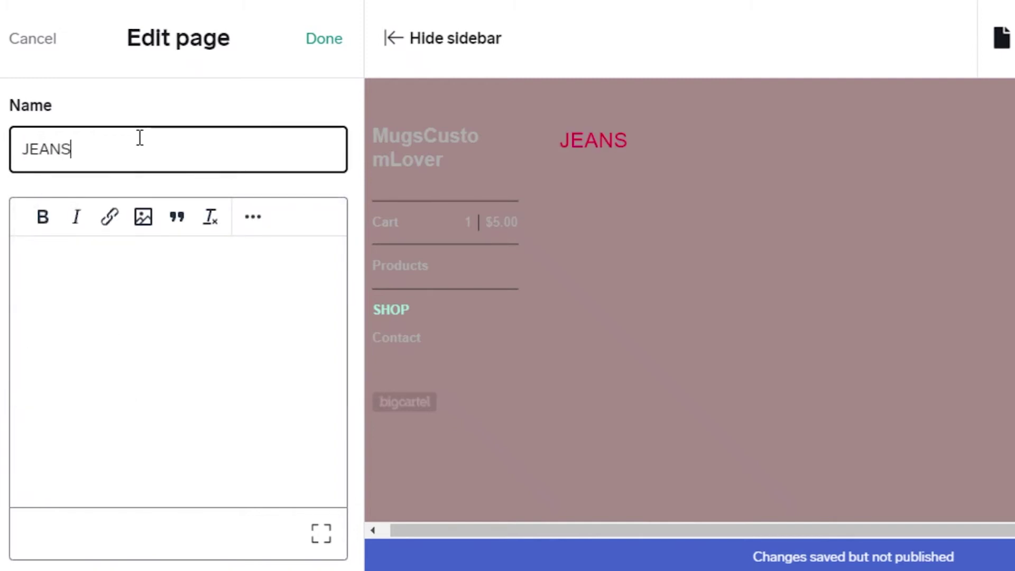
text(JEAN)
key(BackSpace)
key(BackSpace)
key(BackSpace)
key(BackSpace)
text(T )
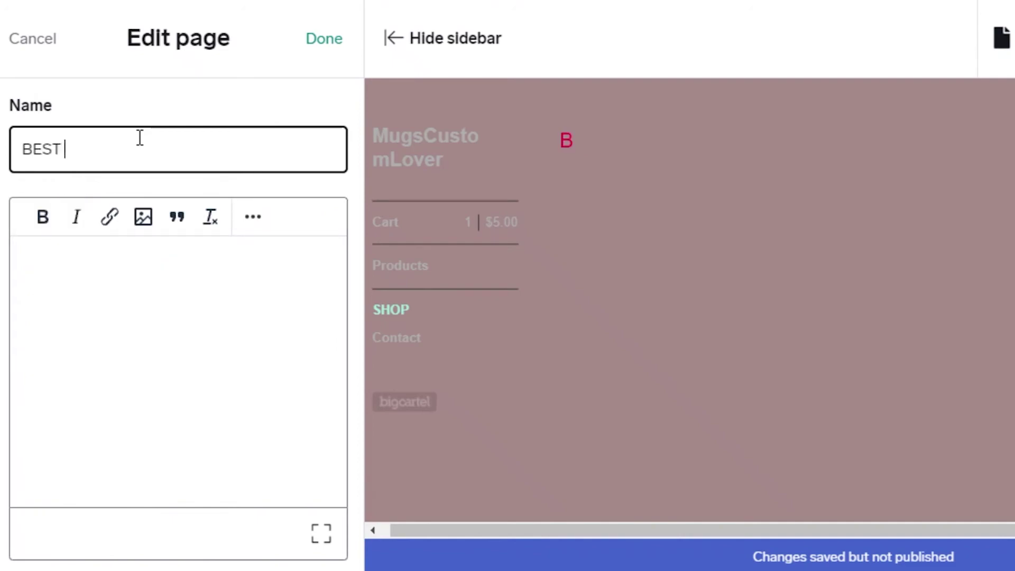
text(SELLERS)
key(Return)
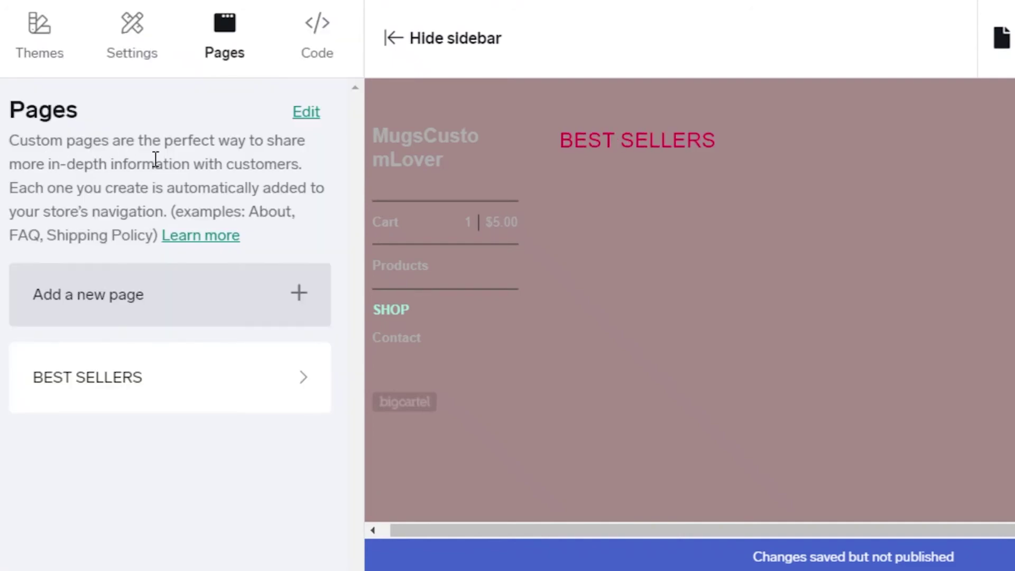
click(294, 303)
Step: Create the NEW ARRIVALS custom page, then publish the Sidecar design changes
click(86, 162)
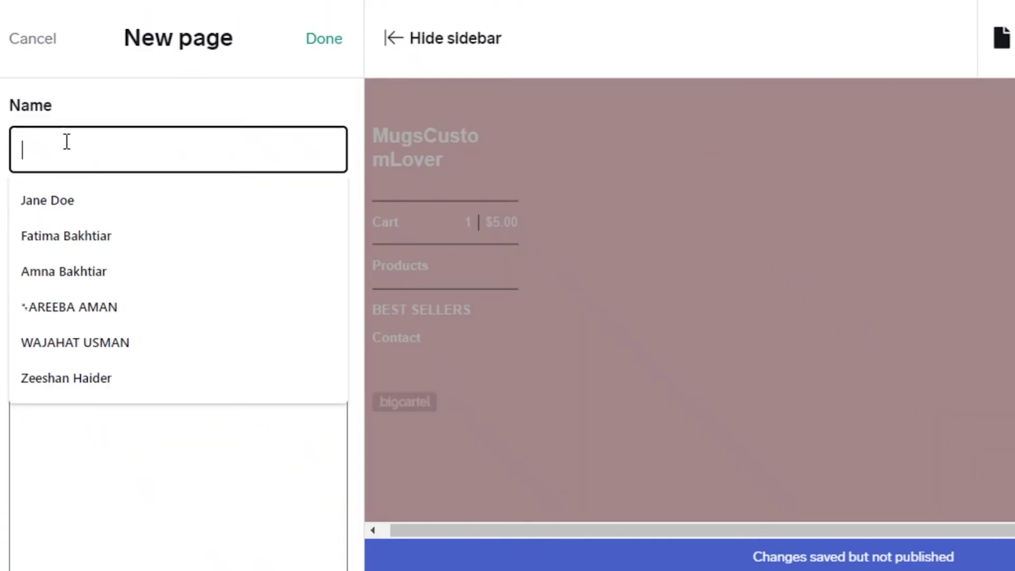
text(NEW ARRIVALS)
click(324, 41)
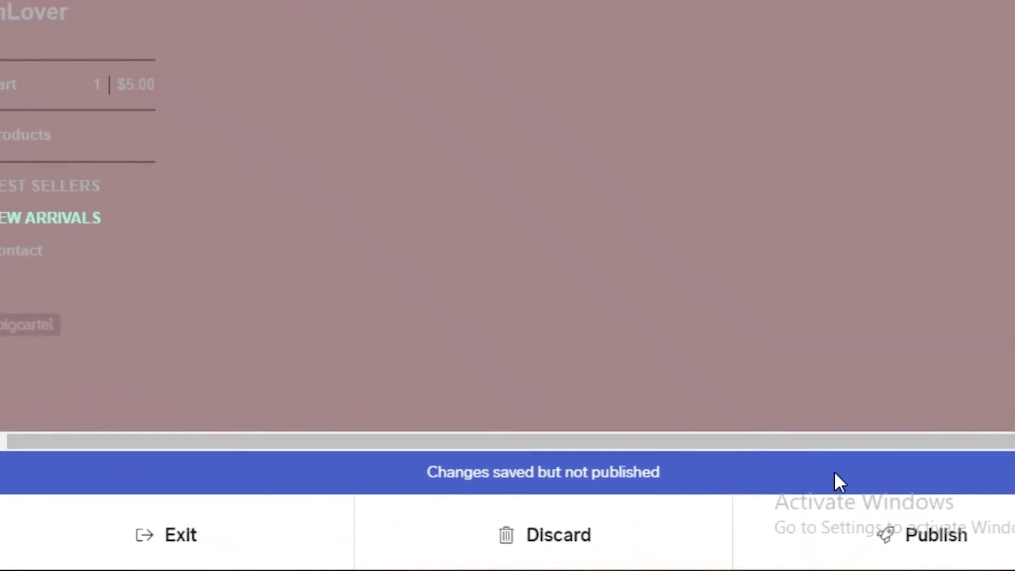
click(901, 551)
click(596, 9)
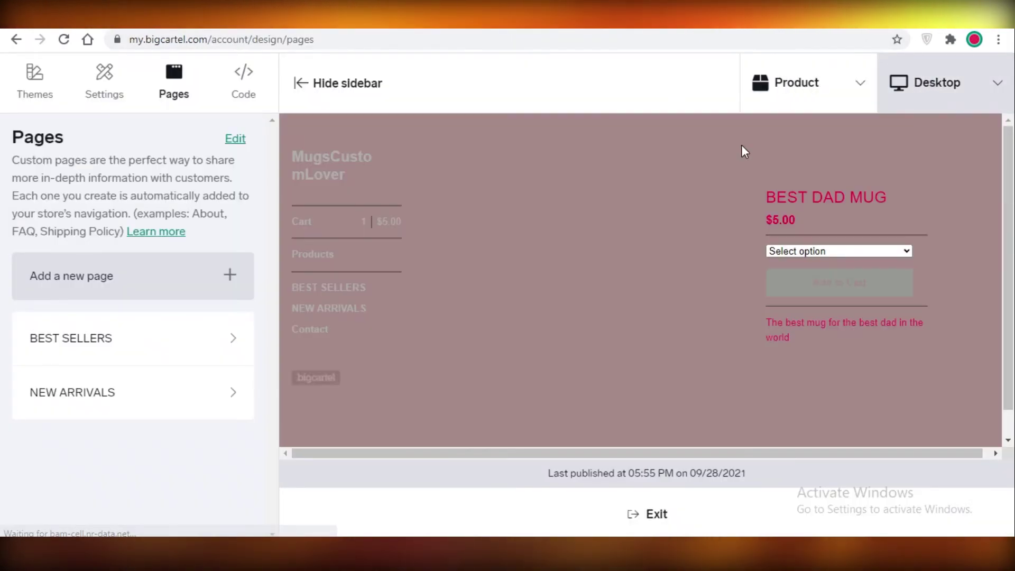
Step: Exit the design editor and scroll down to the Account page's Your shop section
click(941, 87)
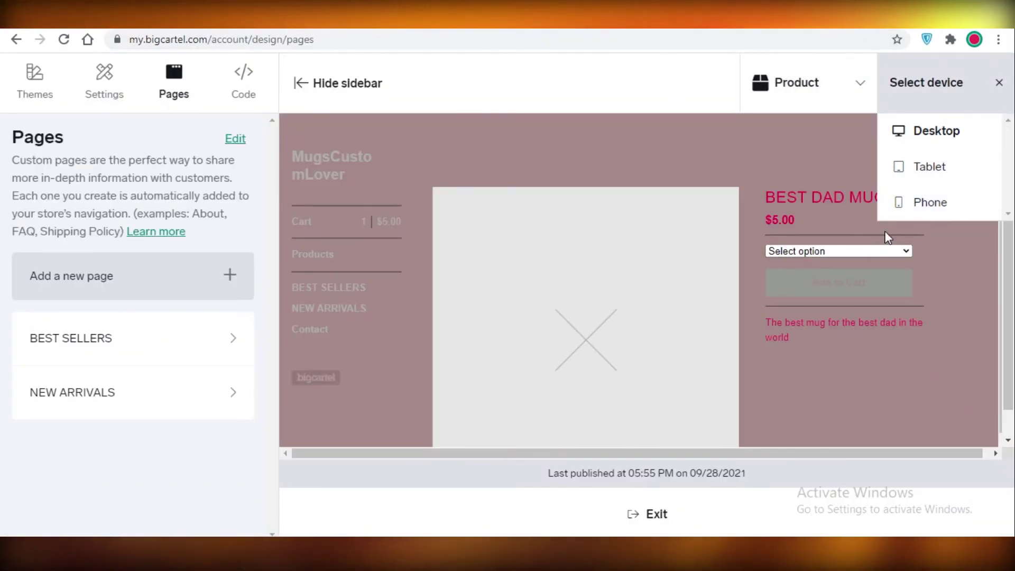
click(768, 140)
click(563, 520)
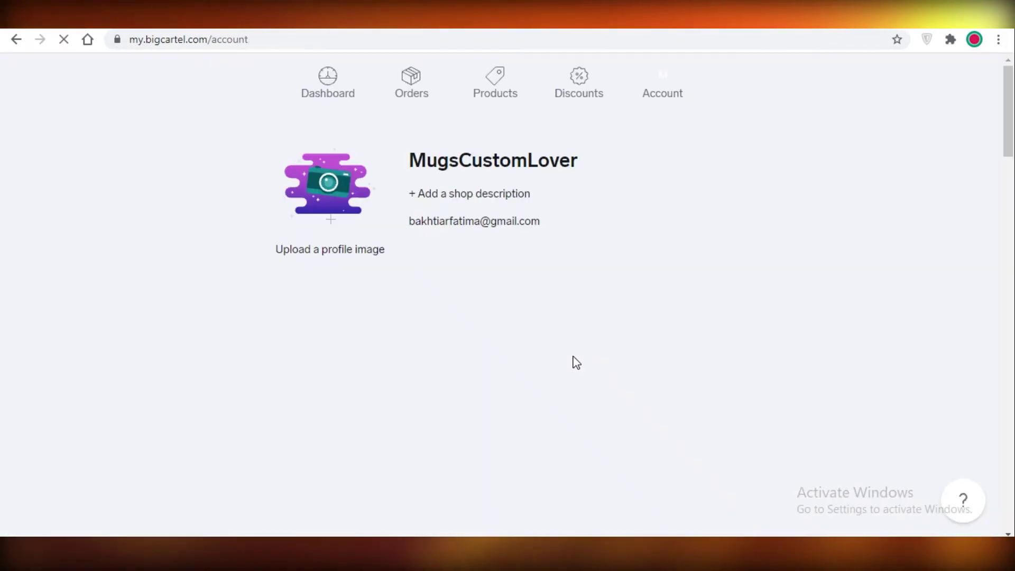
scroll(247, 233, down, 4)
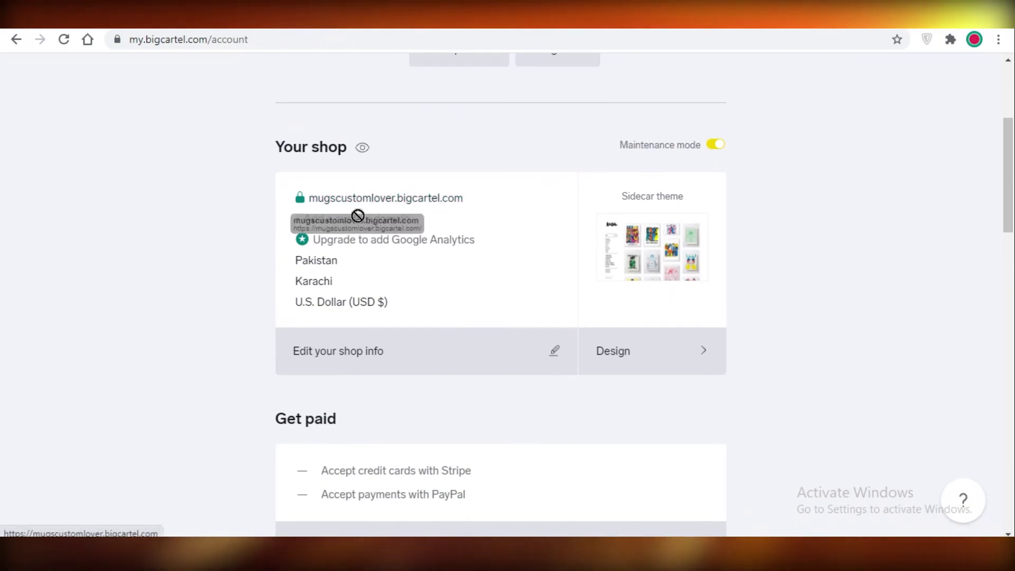
Step: On the live mugscustomlover.bigcartel.com shop, view the BEST SELLERS and NEW ARRIVALS pages
click(370, 199)
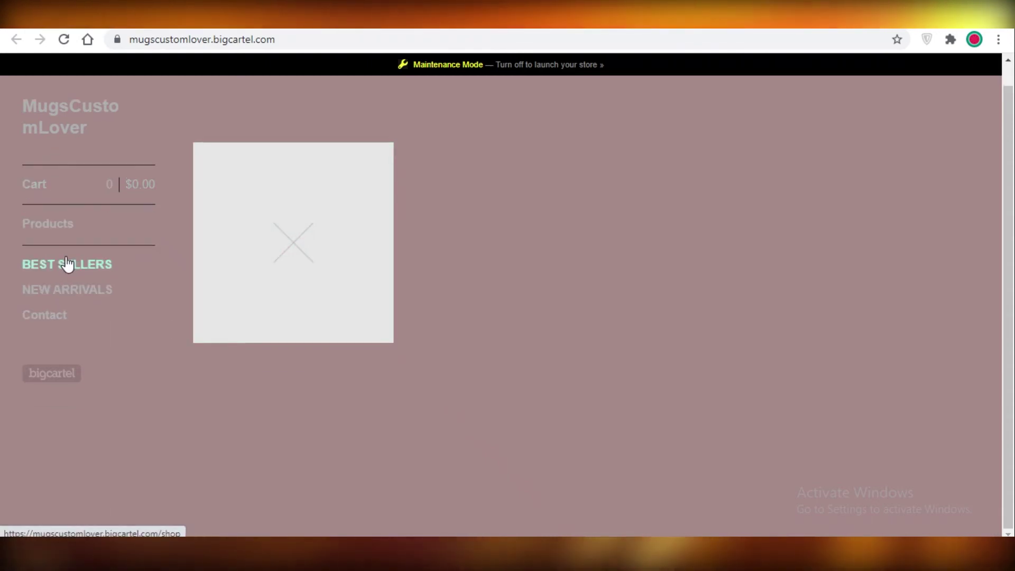
click(65, 284)
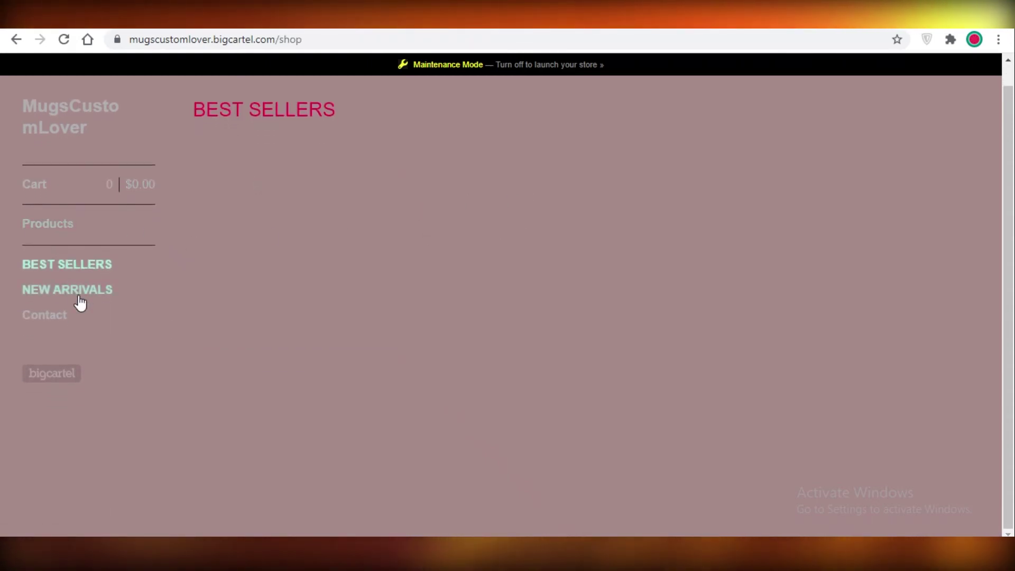
click(74, 312)
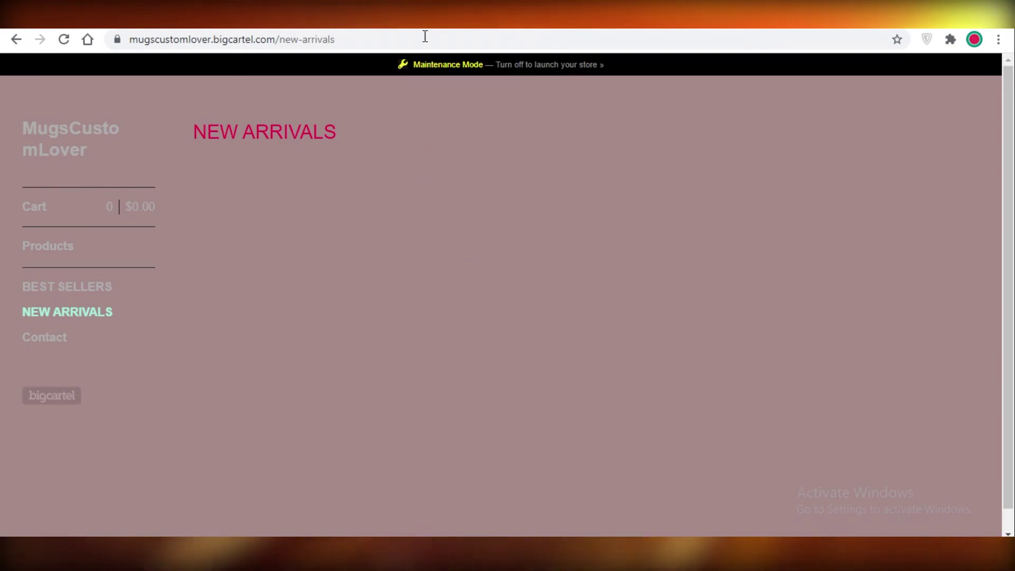
scroll(471, 74, down, 1)
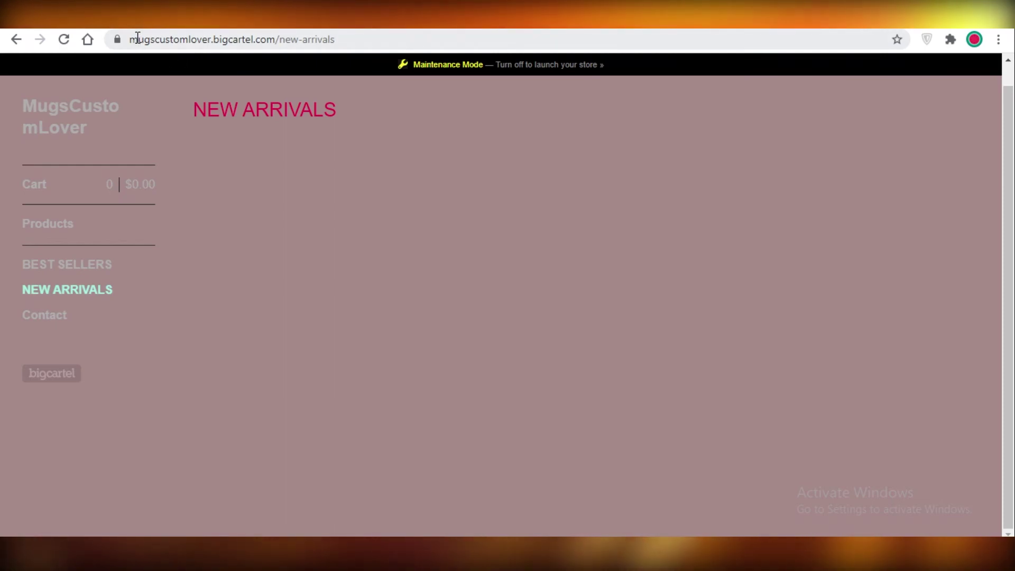
drag(138, 39, 246, 35)
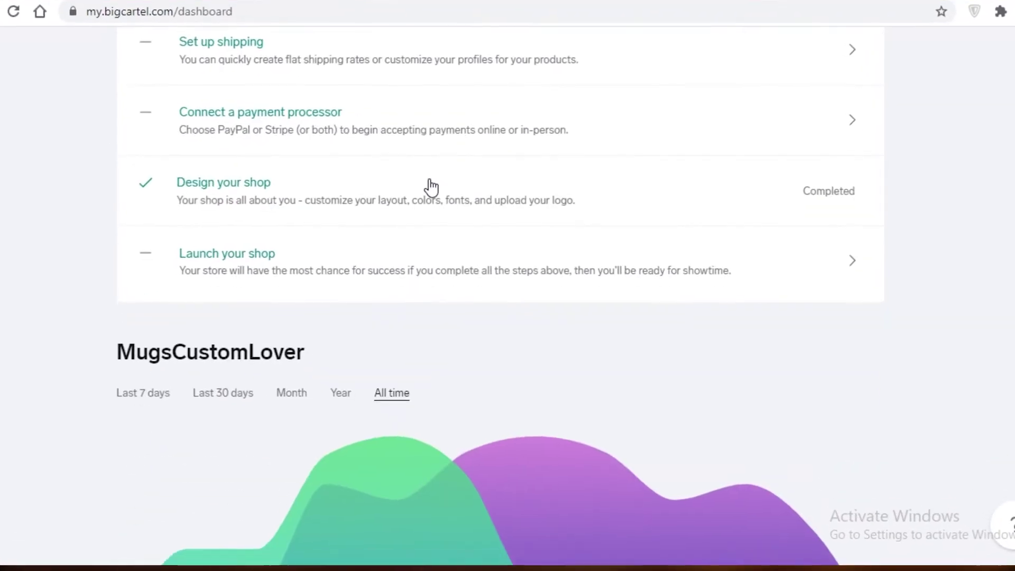
Step: Scroll through the dashboard's stats chart, Products table and Getting started checklist
scroll(197, 238, down, 15)
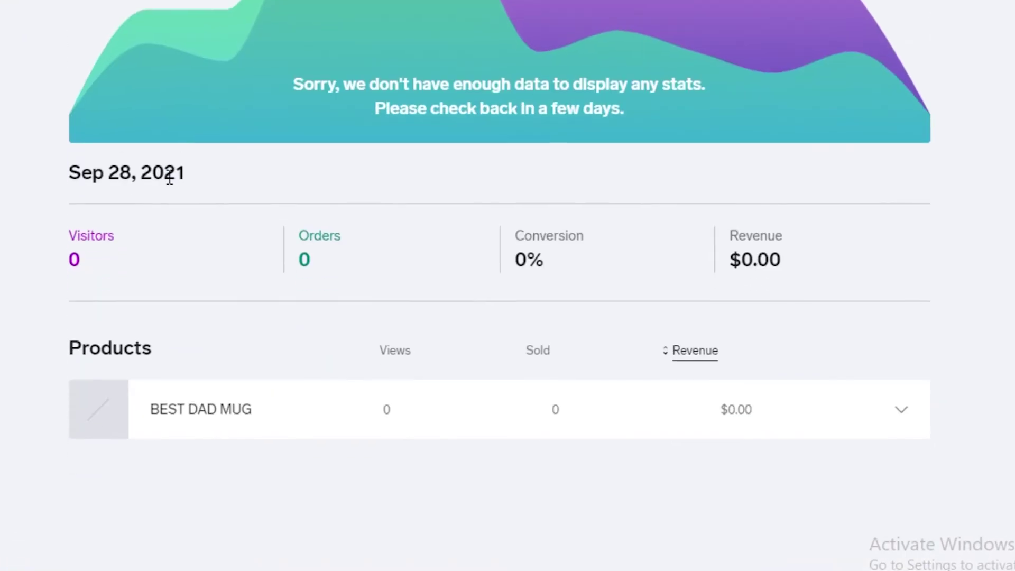
scroll(175, 170, up, 3)
scroll(442, 401, down, 2)
scroll(264, 265, up, 3)
scroll(169, 281, down, 3)
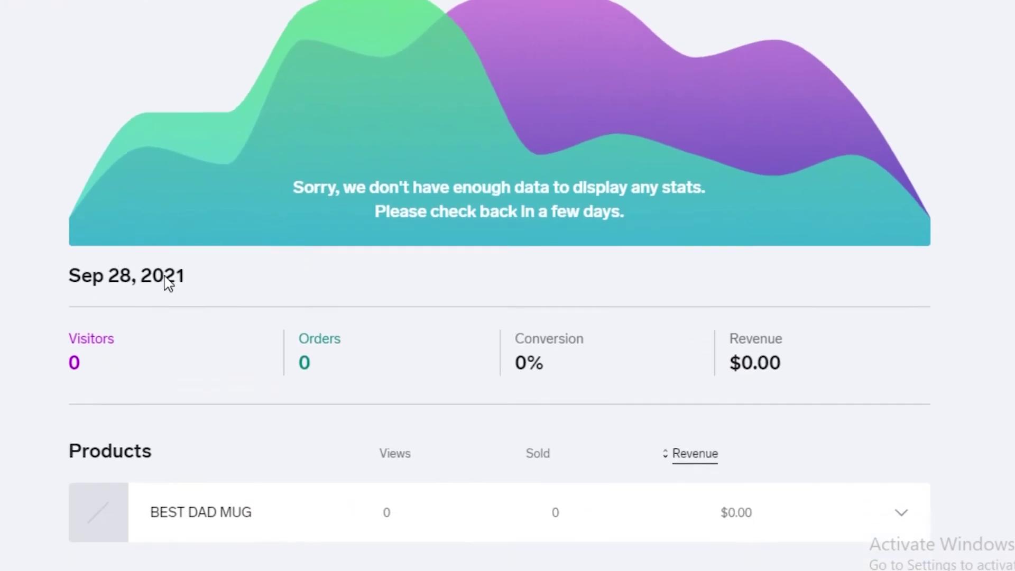
scroll(98, 295, up, 2)
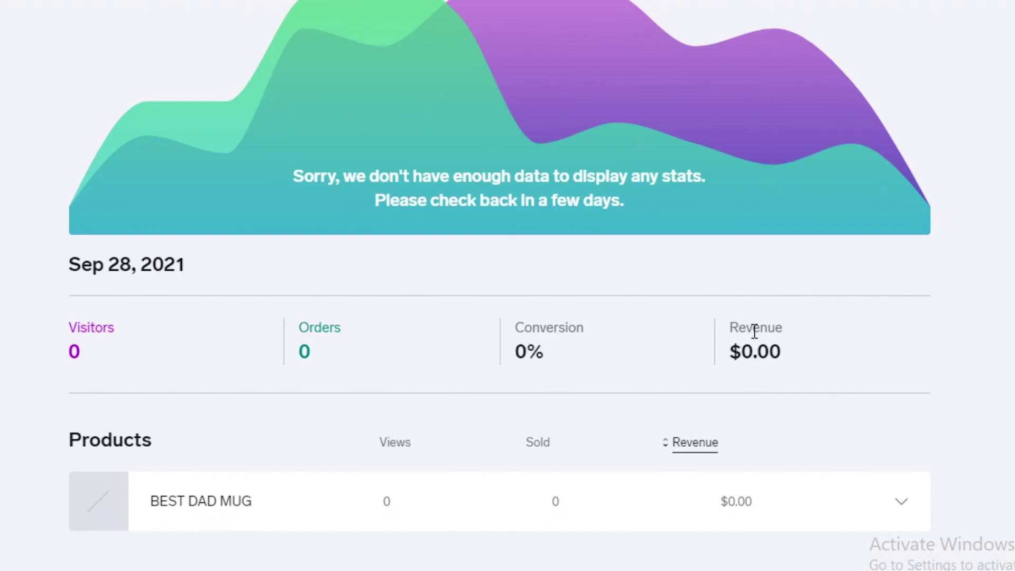
scroll(755, 331, up, 10)
scroll(265, 239, down, 10)
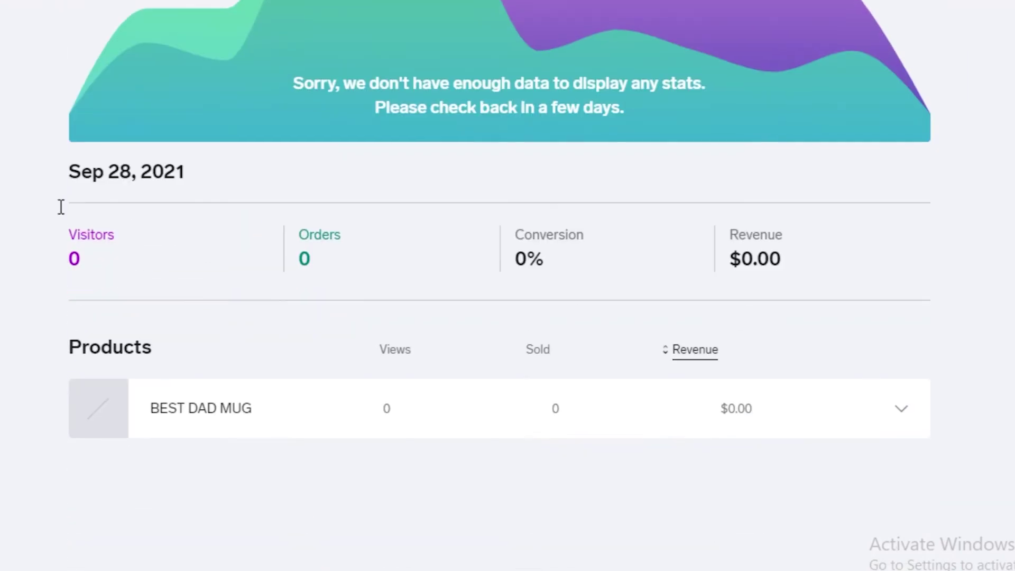
scroll(238, 317, up, 2)
scroll(254, 360, down, 2)
scroll(269, 432, up, 10)
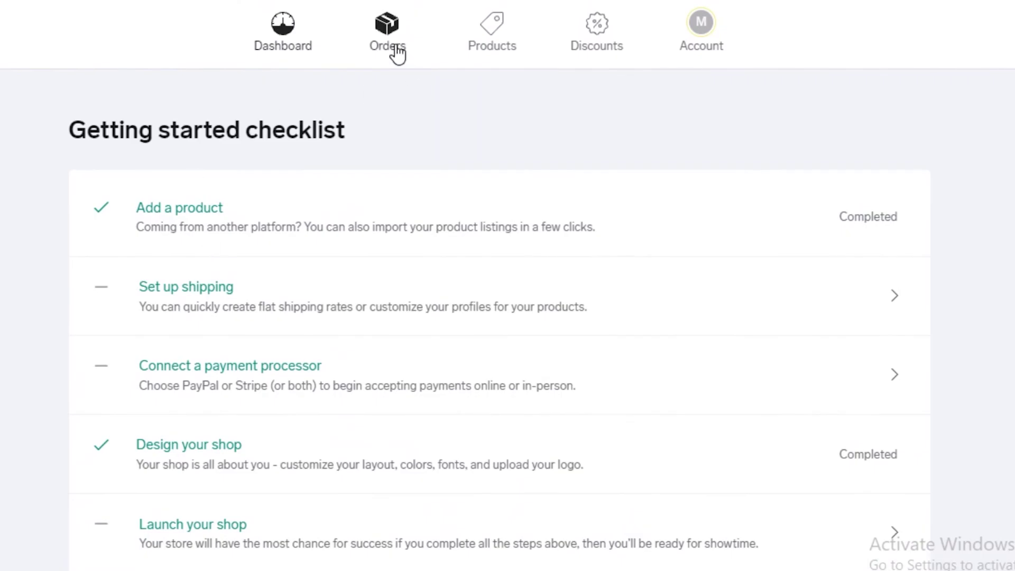
Step: Browse the empty Orders page and the Products page, then view Discounts with no codes yet
scroll(306, 192, down, 1)
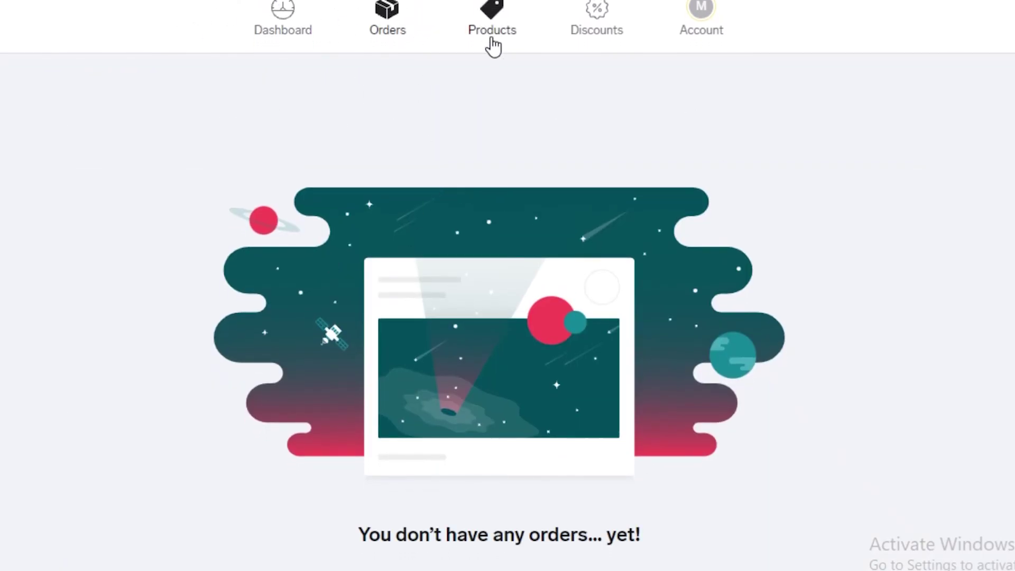
click(492, 16)
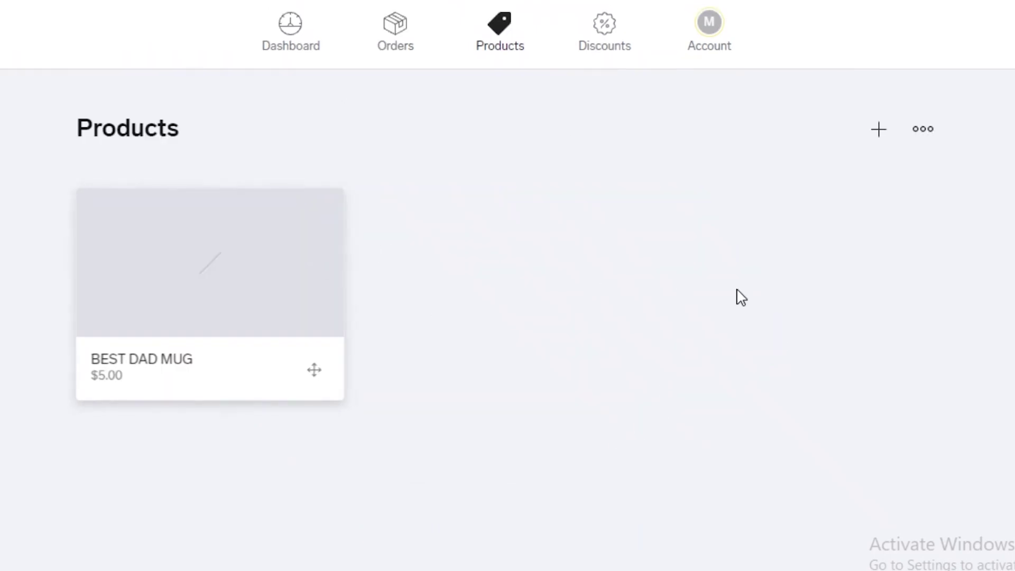
click(572, 64)
scroll(502, 190, down, 1)
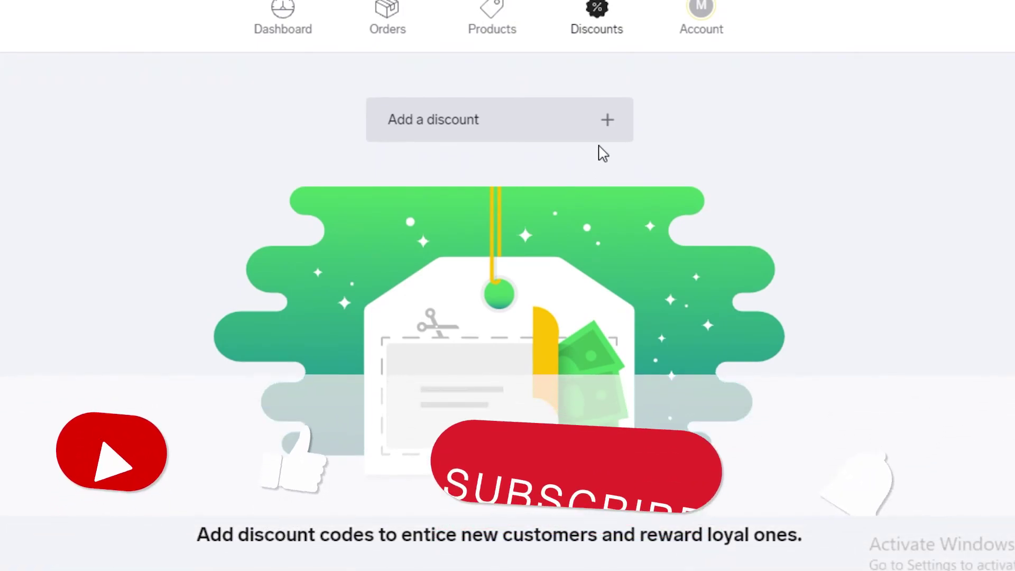